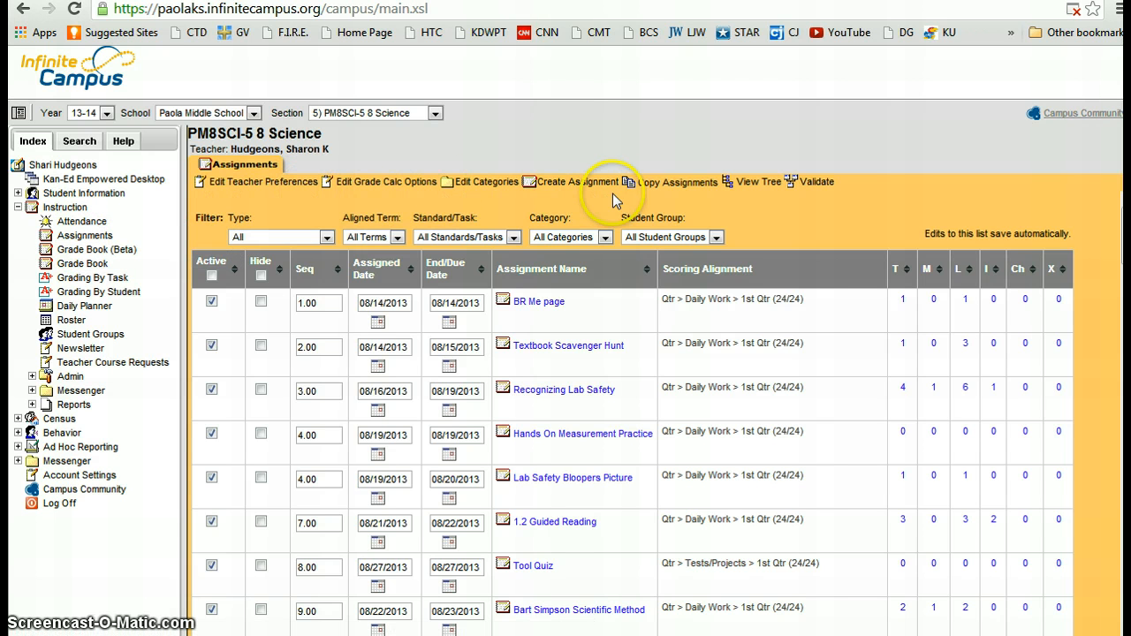
Step: Start the Assignment Copier with 12-13 section 5) PM8SCI-5 8 Science as source and 13-14 section 5) PM8SCI-5 8 Science as destination
left_click(650, 187)
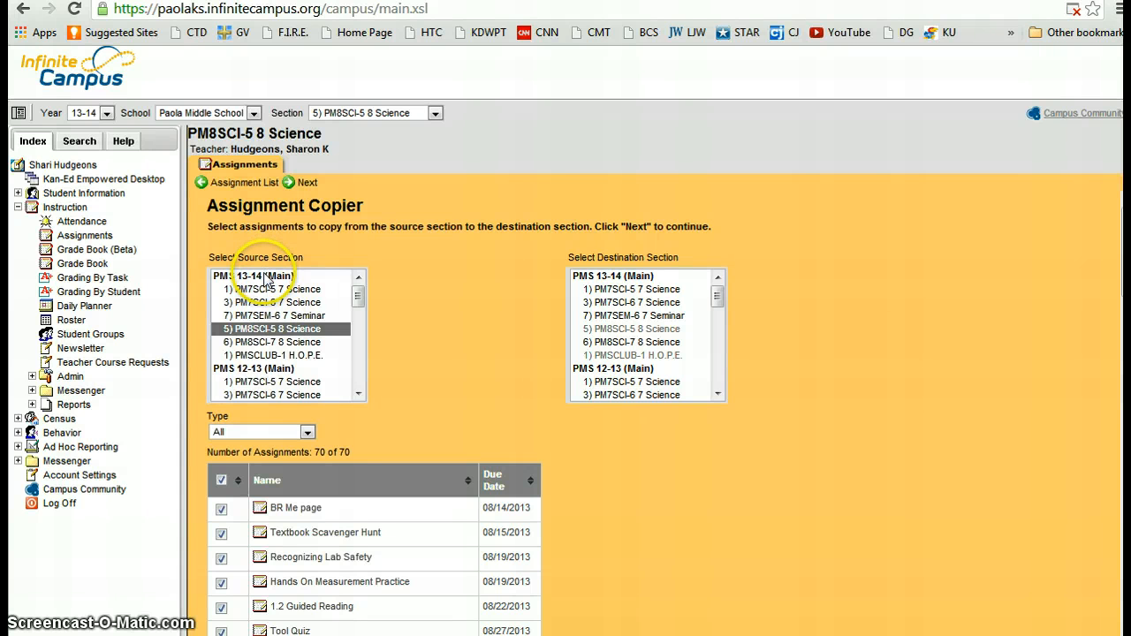
left_click(282, 333)
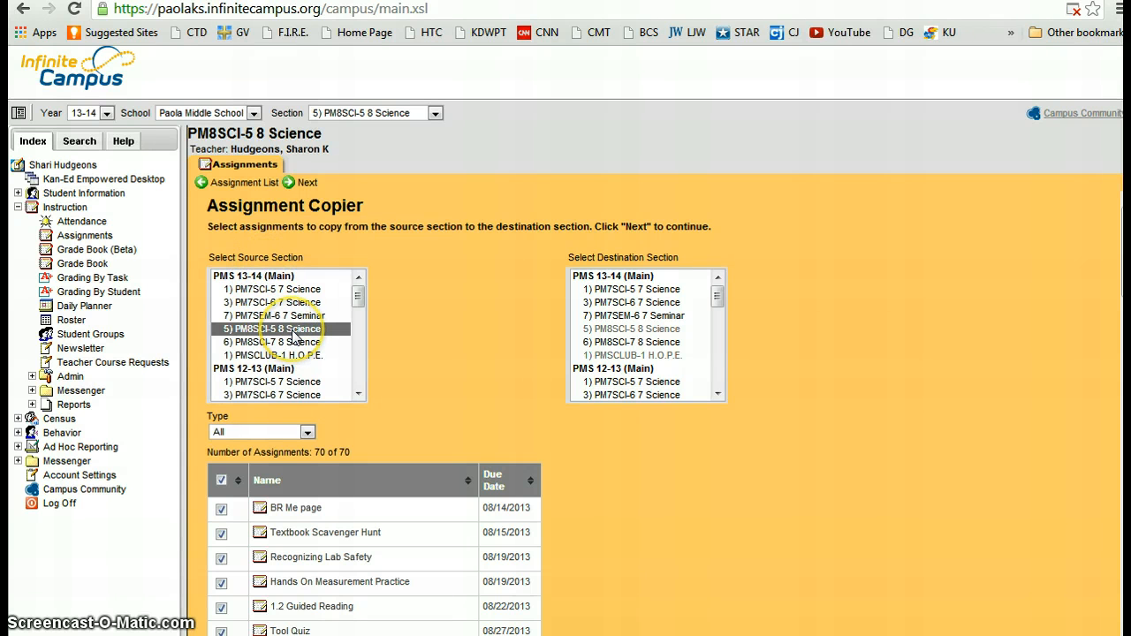
left_click(358, 394)
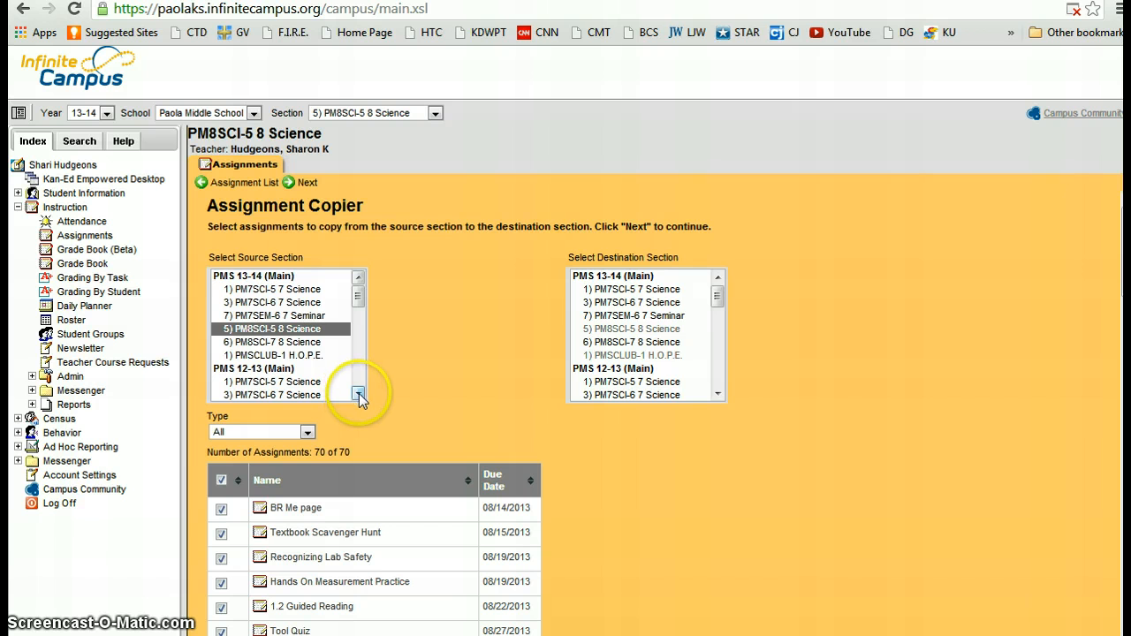
left_click(358, 395)
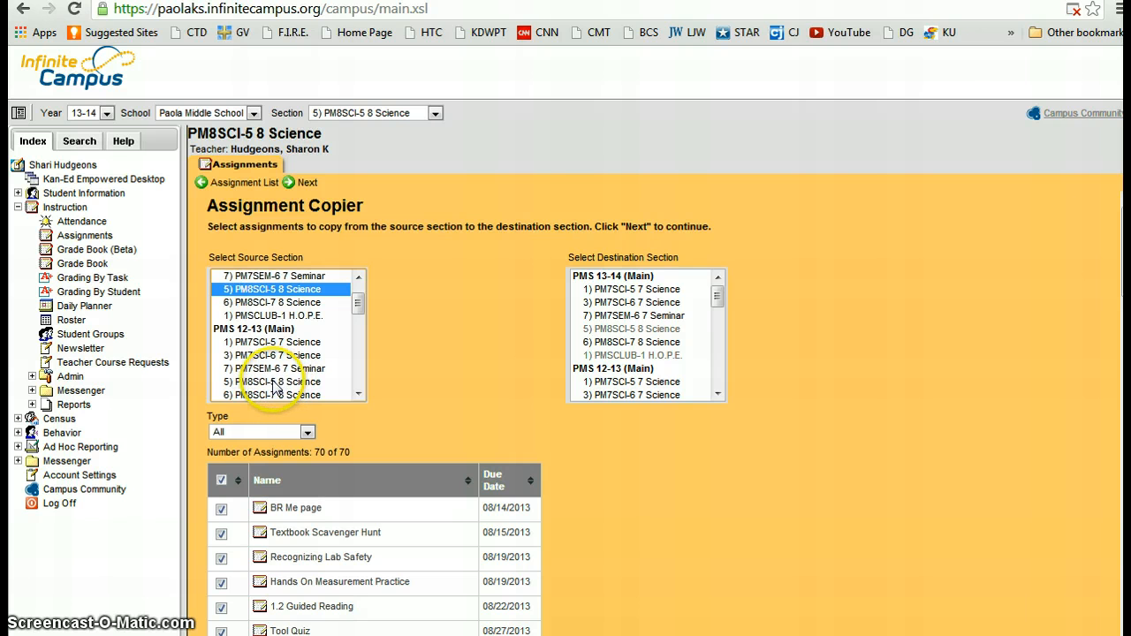
left_click(275, 383)
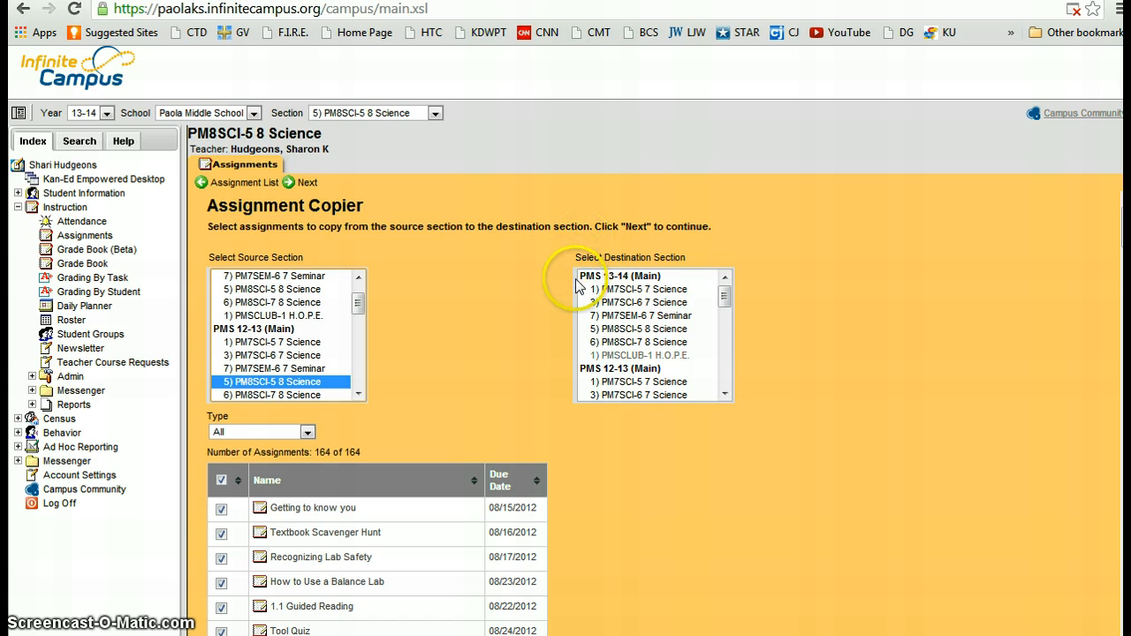
left_click(633, 330)
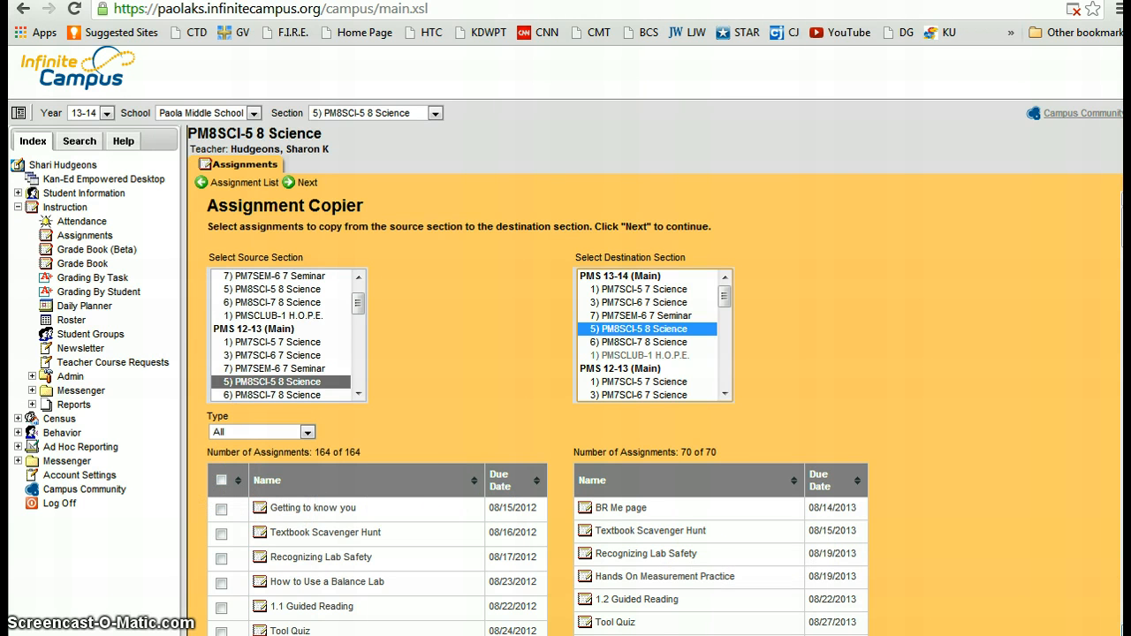
Step: Select source assignments 7.1 Guided Reading, Chapter 7.1 and 7.2 Visual Vocabulary, Chemical Formula W.S., Inquiry Lab: Conservation of Mass and Quick Lab: Modeling a Mole
scroll(536, 410, "down", 5)
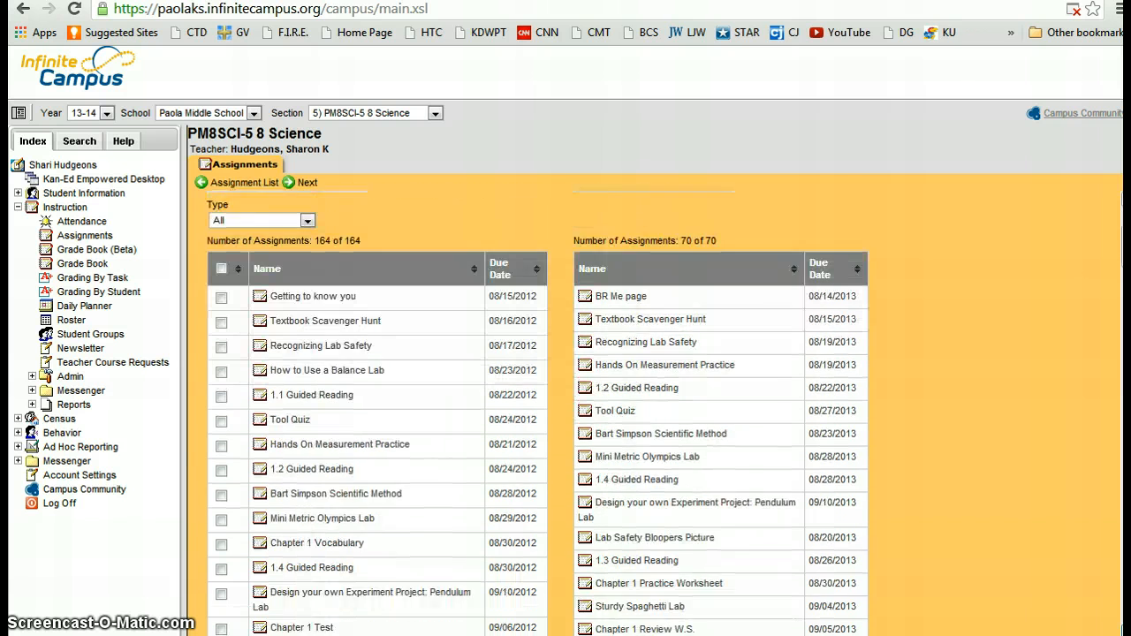
scroll(536, 410, "down", 4)
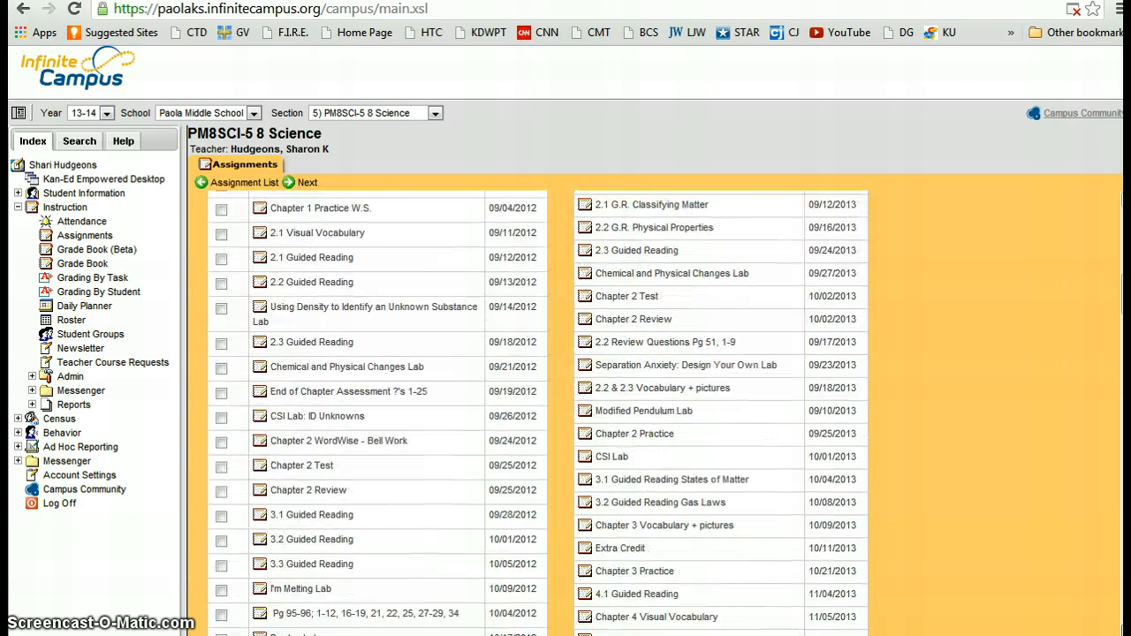
scroll(537, 410, "down", 4)
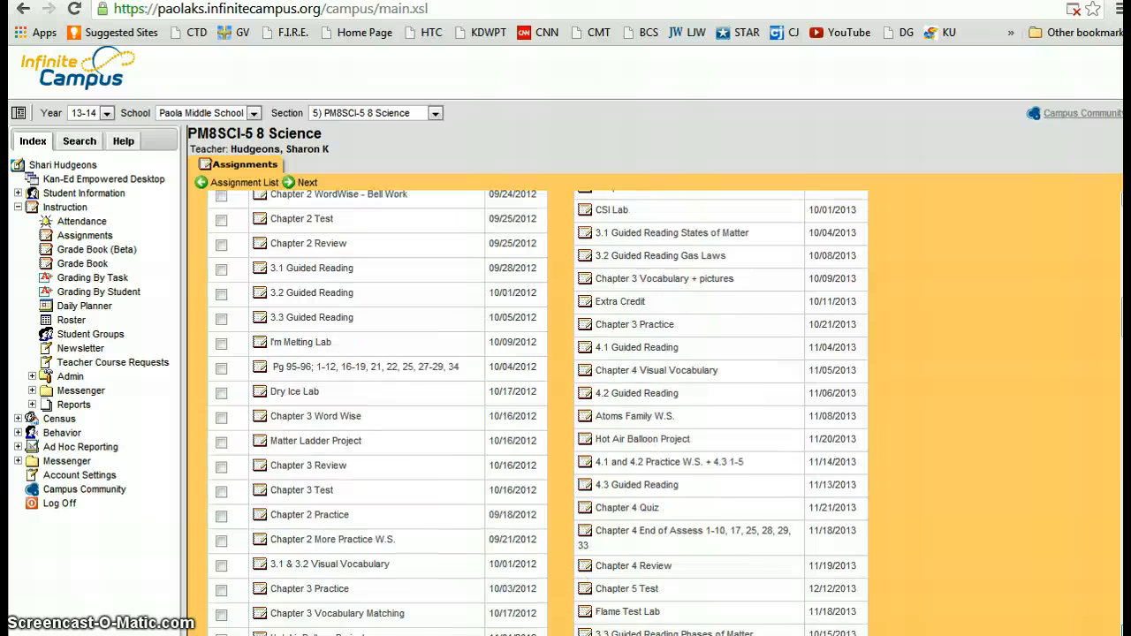
scroll(537, 410, "down", 3)
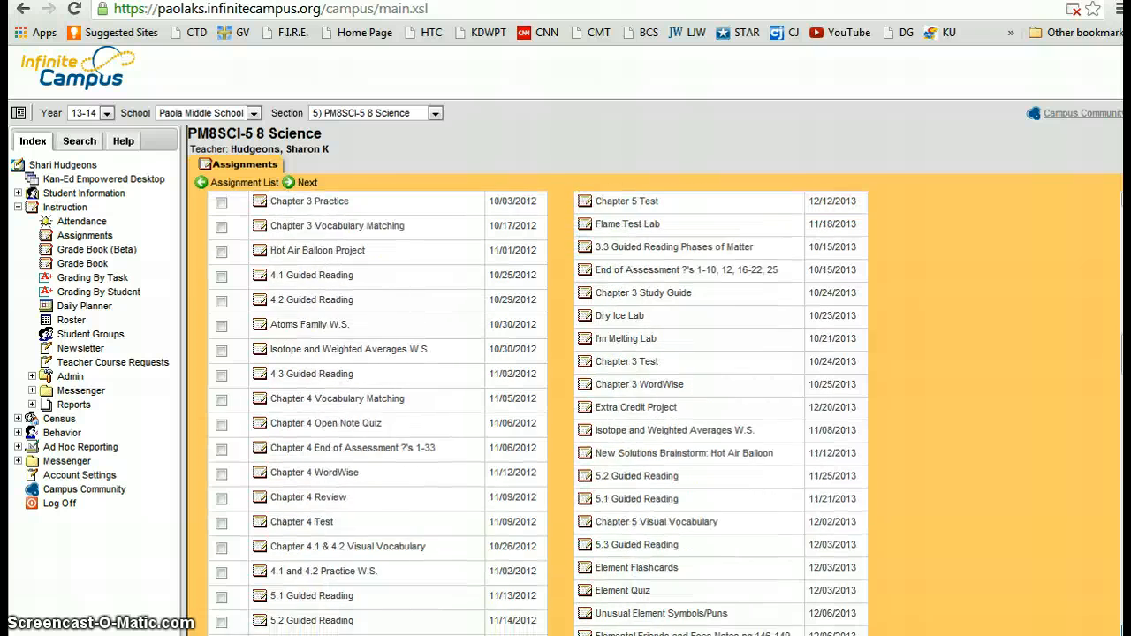
scroll(537, 410, "down", 3)
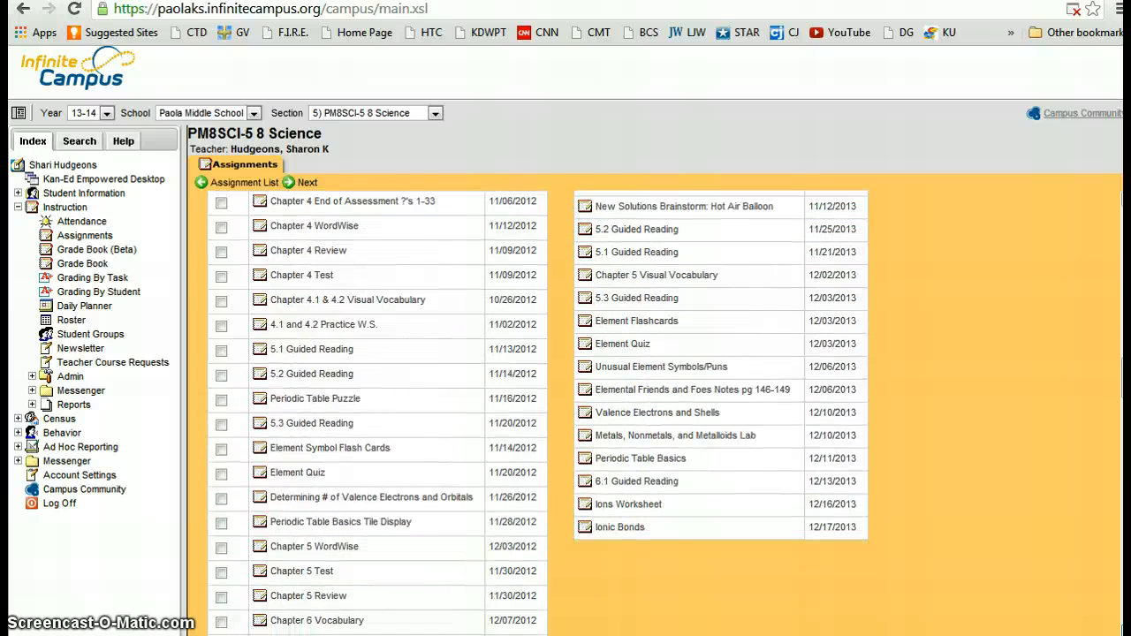
scroll(537, 410, "down", 4)
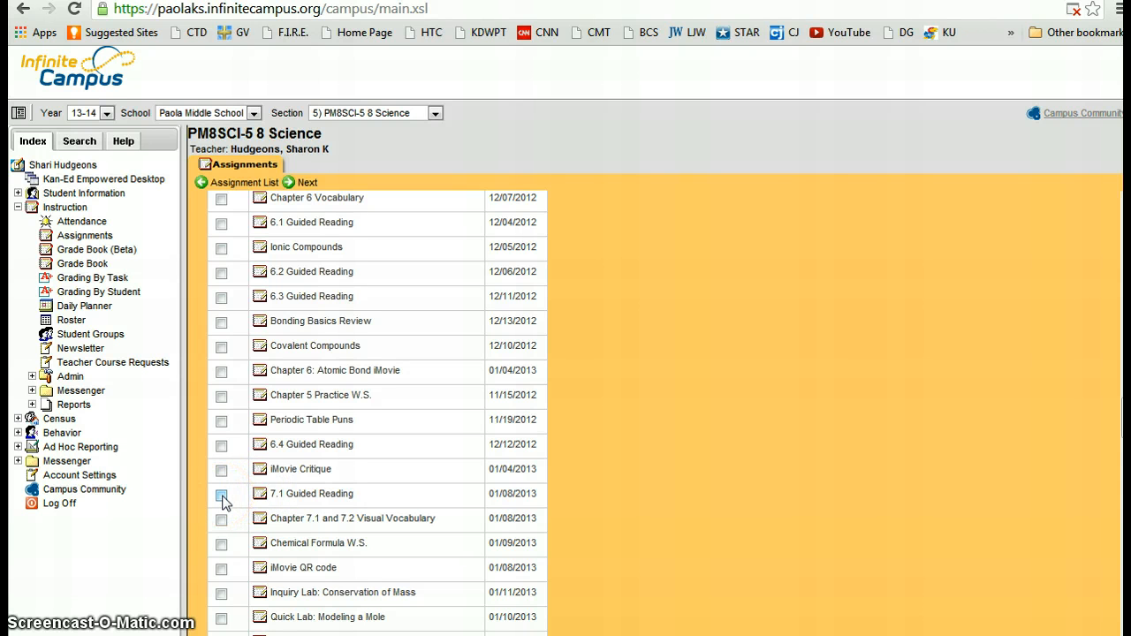
left_click(222, 496)
left_click(222, 522)
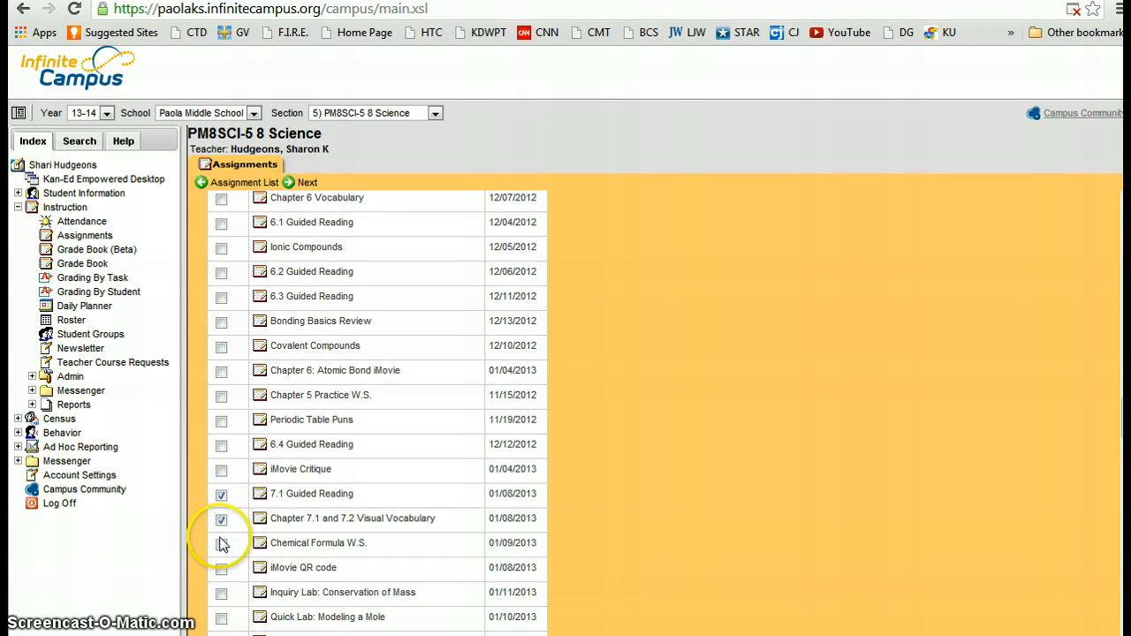
left_click(222, 546)
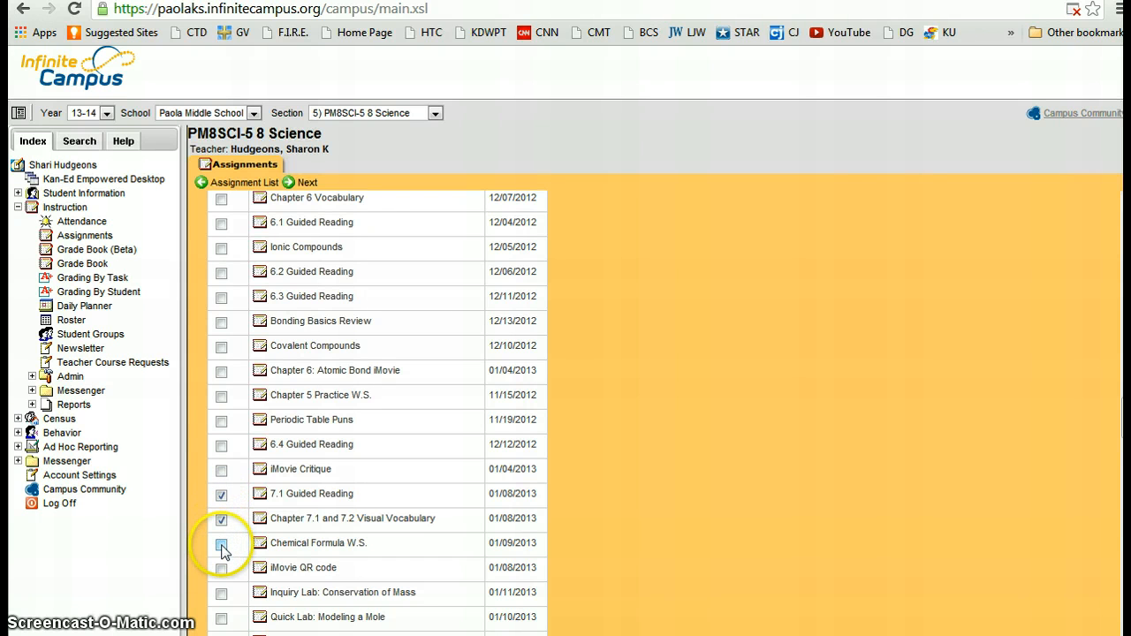
left_click(221, 597)
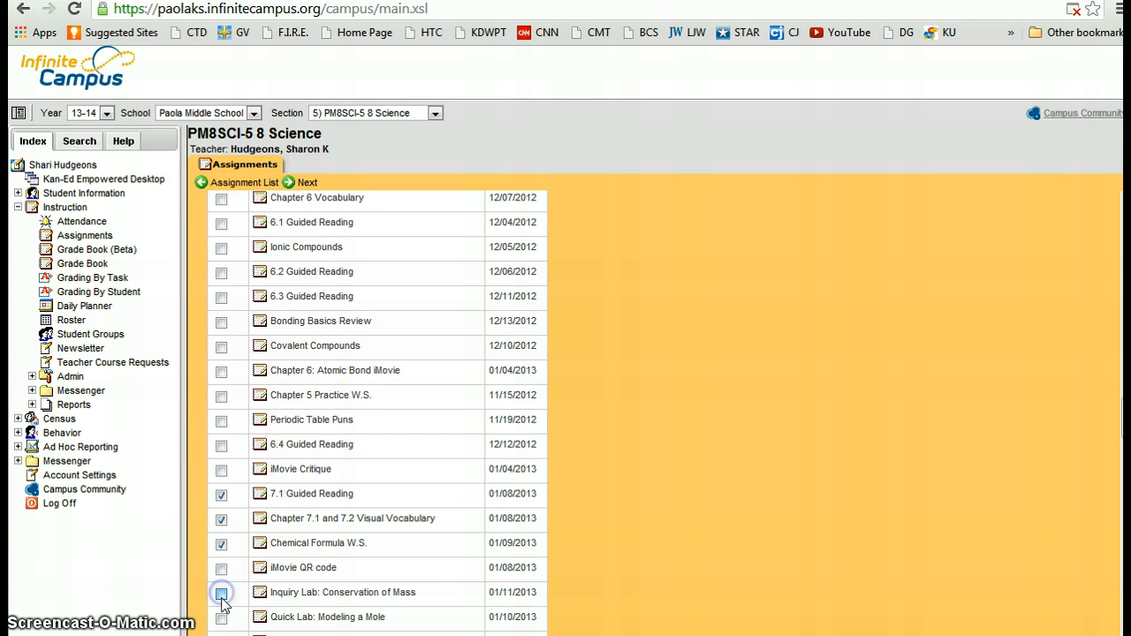
left_click(221, 619)
Step: Add every source assignment from Balancing Act through Chapter 7 Test to the copy selection
scroll(793, 573, "down", 6)
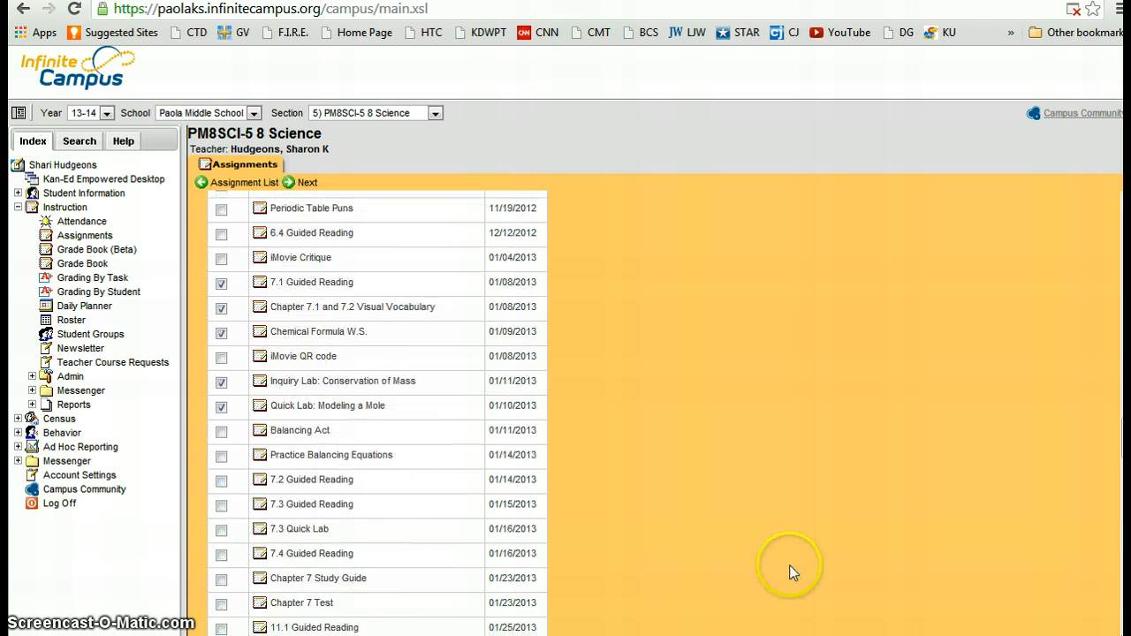
left_click(223, 433)
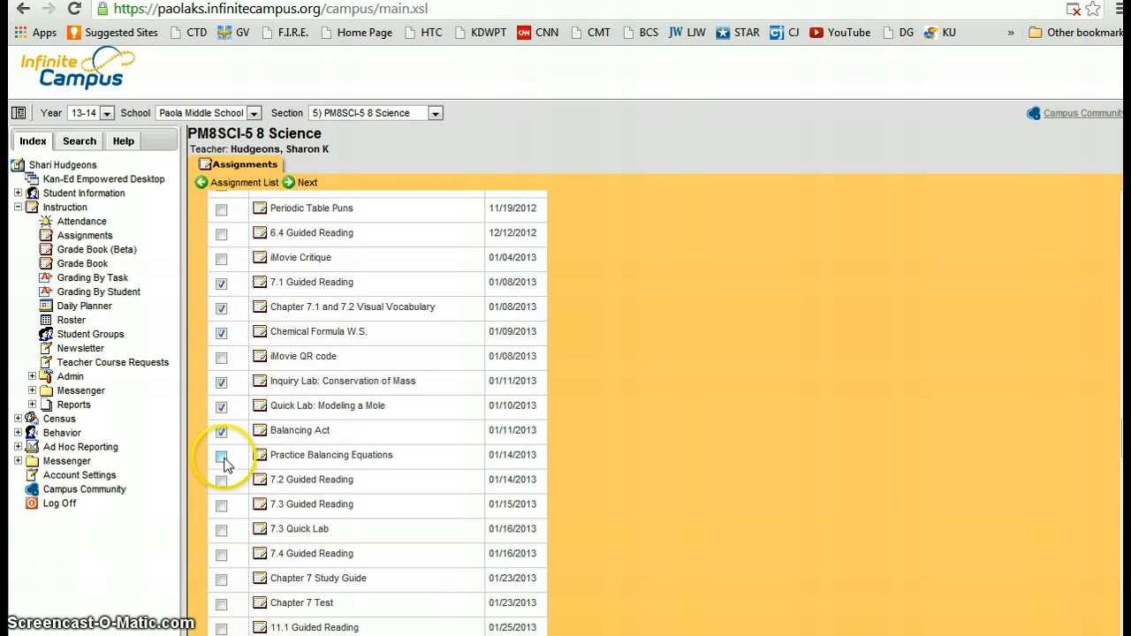
left_click(222, 457)
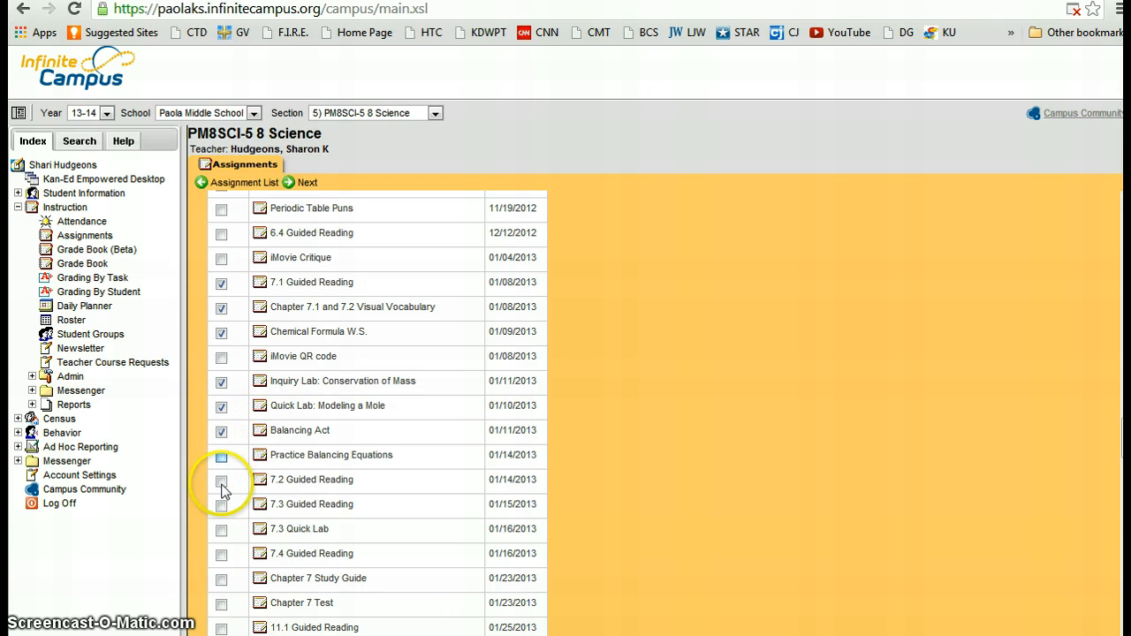
left_click(221, 482)
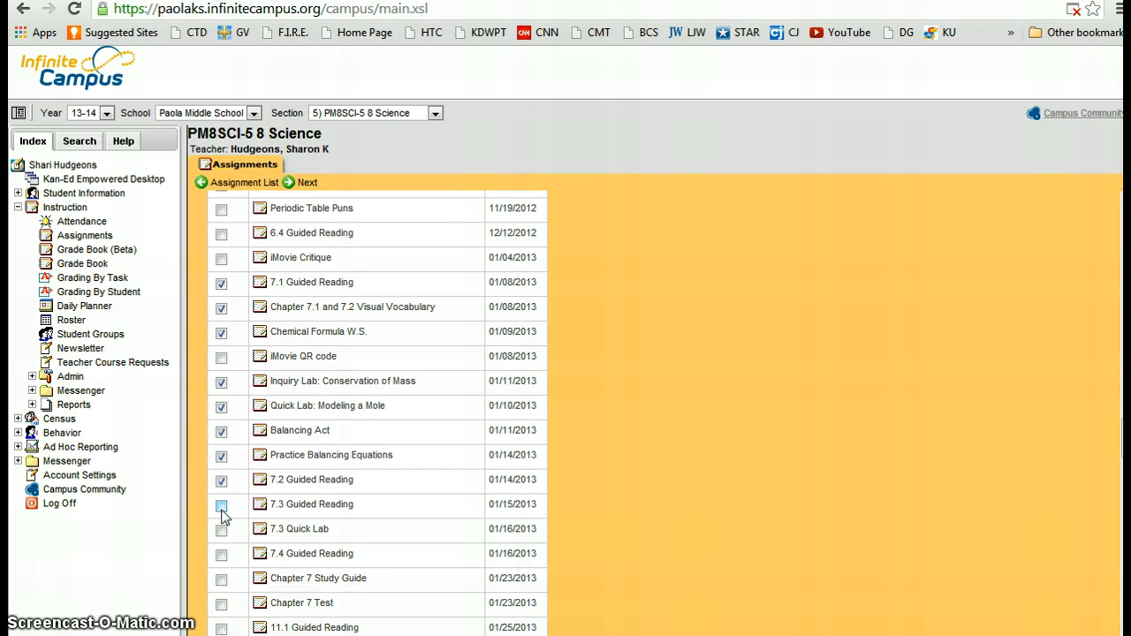
left_click(222, 508)
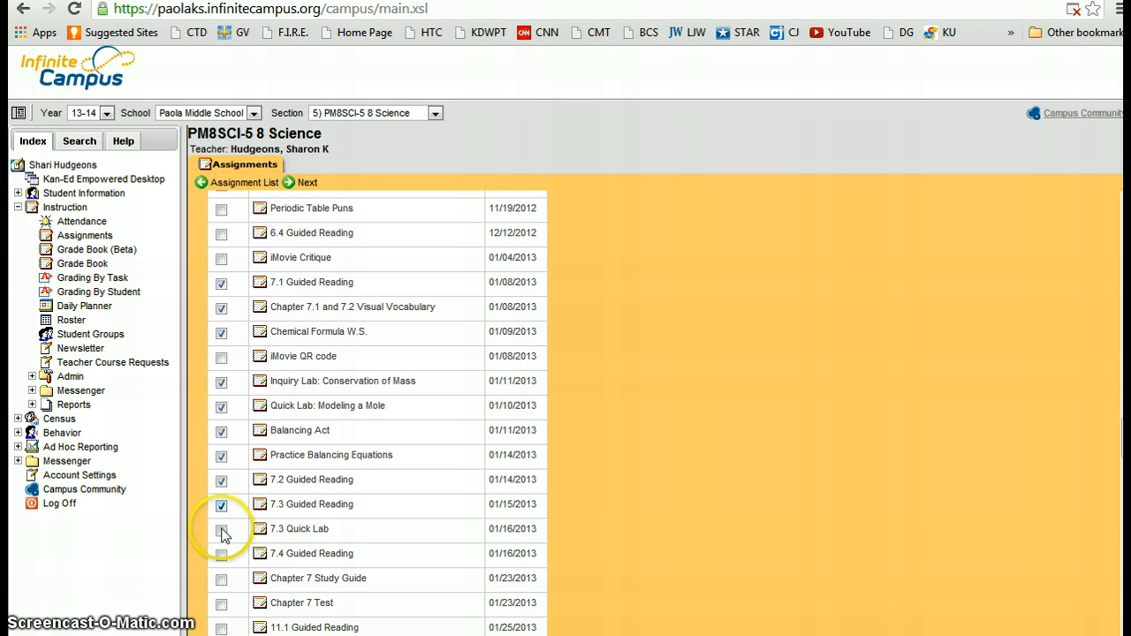
left_click(222, 532)
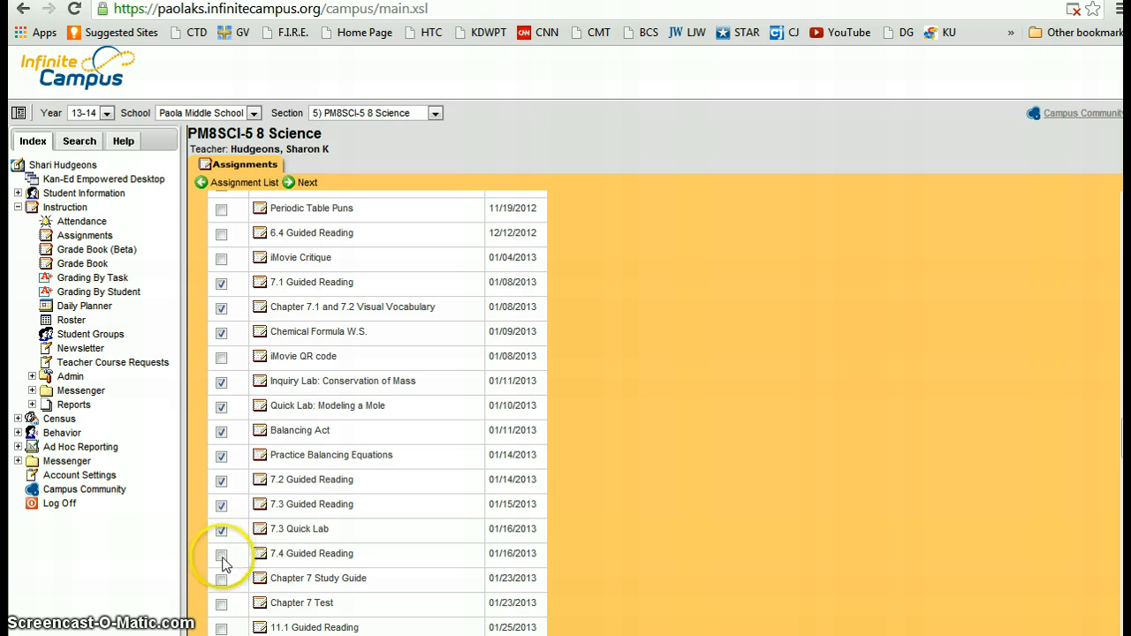
left_click(222, 557)
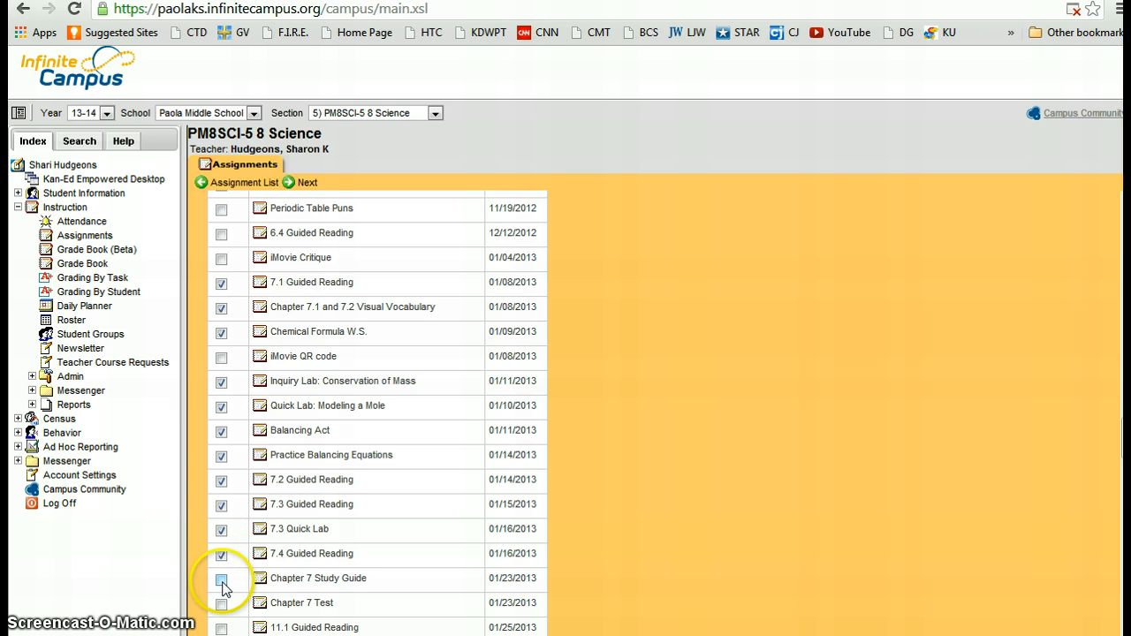
left_click(222, 581)
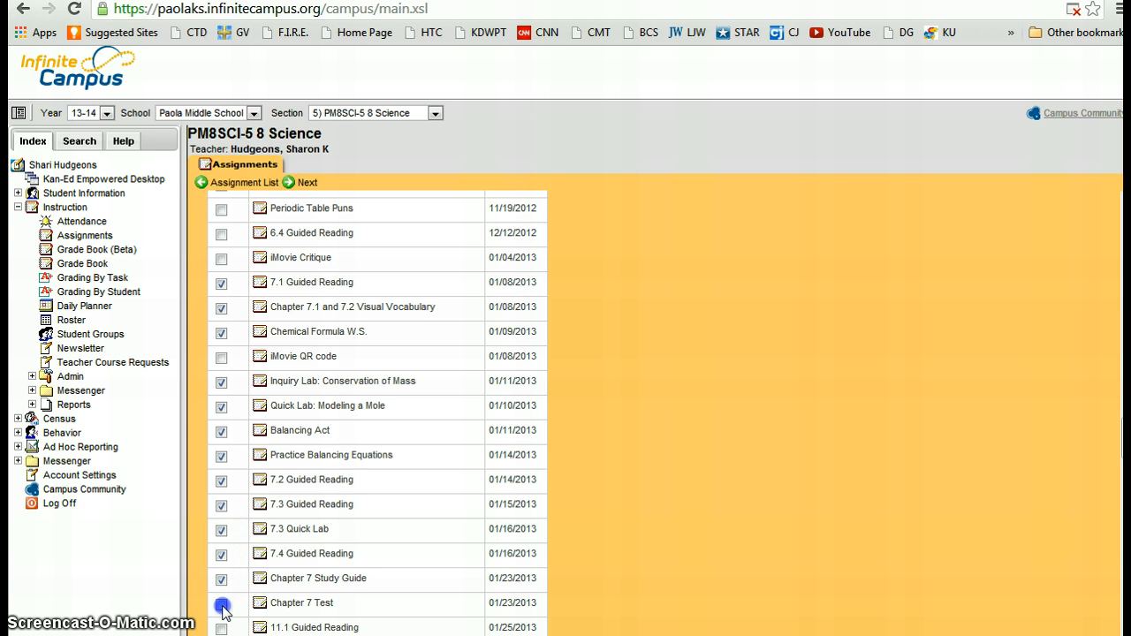
left_click(222, 605)
Step: Continue with the selected Chapter 7 assignments to the date and alignment stage of the Assignment Copier
scroll(377, 413, "up", 2)
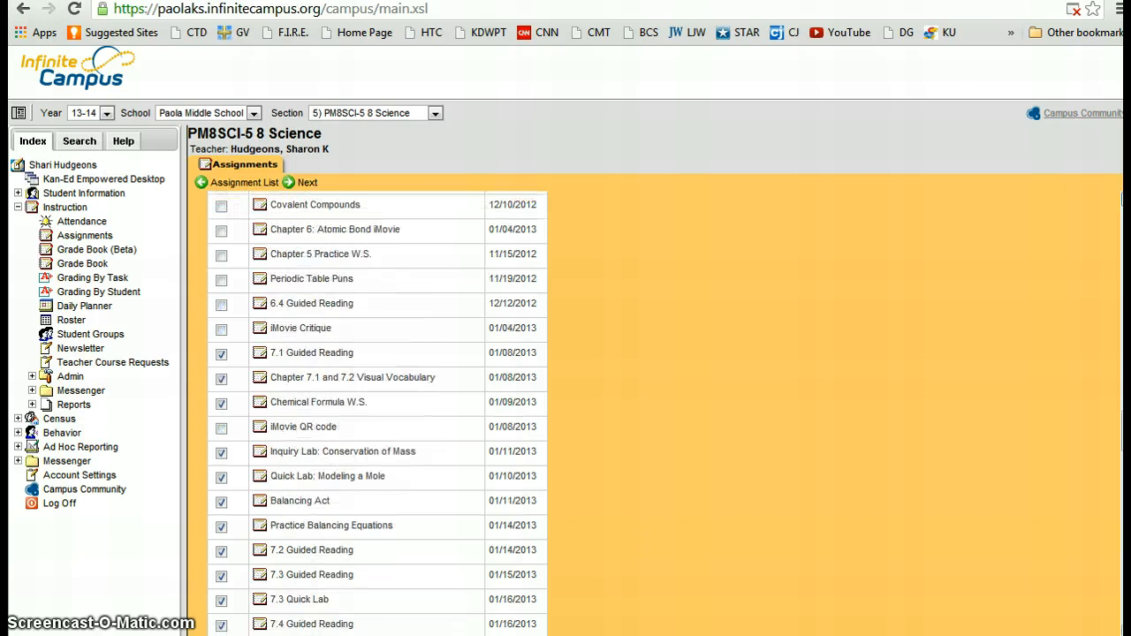
scroll(378, 413, "up", 10)
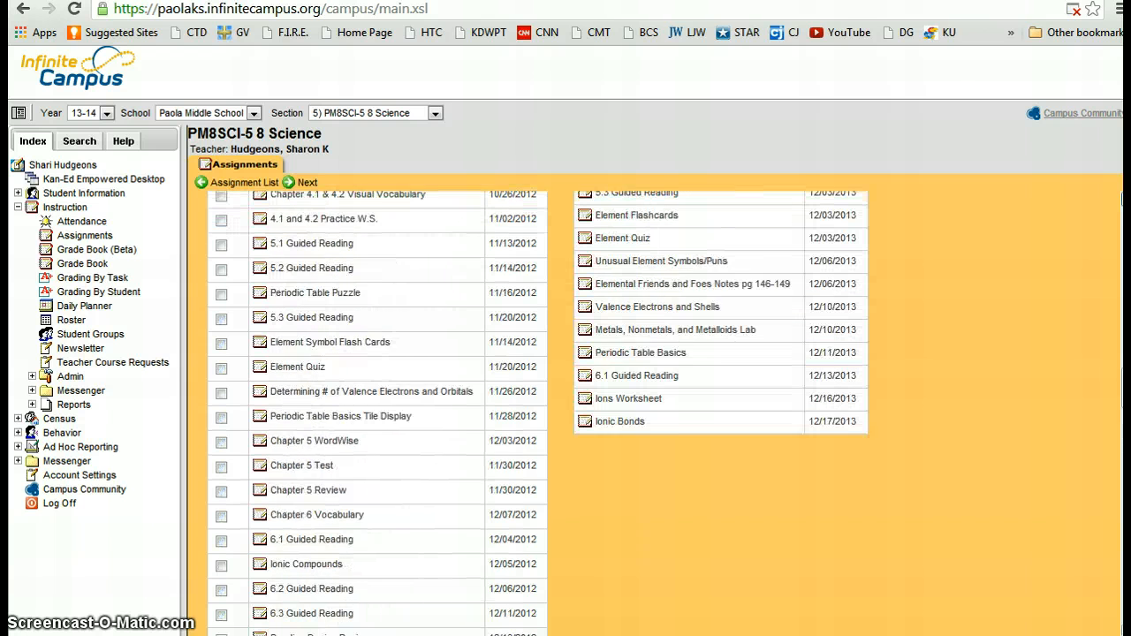
scroll(538, 413, "up", 10)
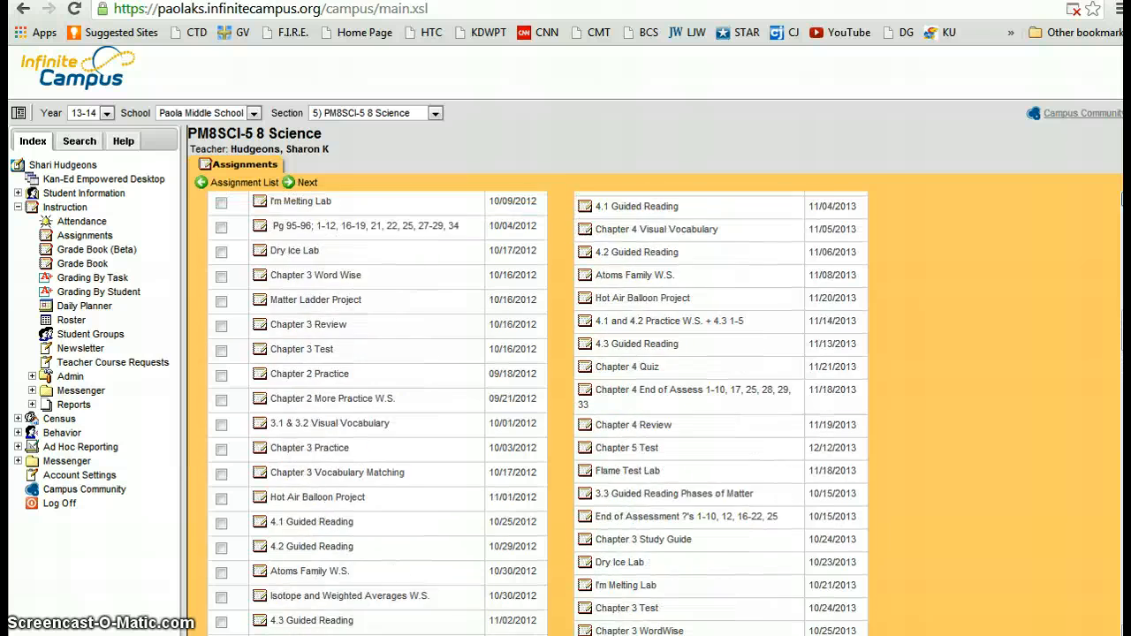
scroll(537, 413, "up", 10)
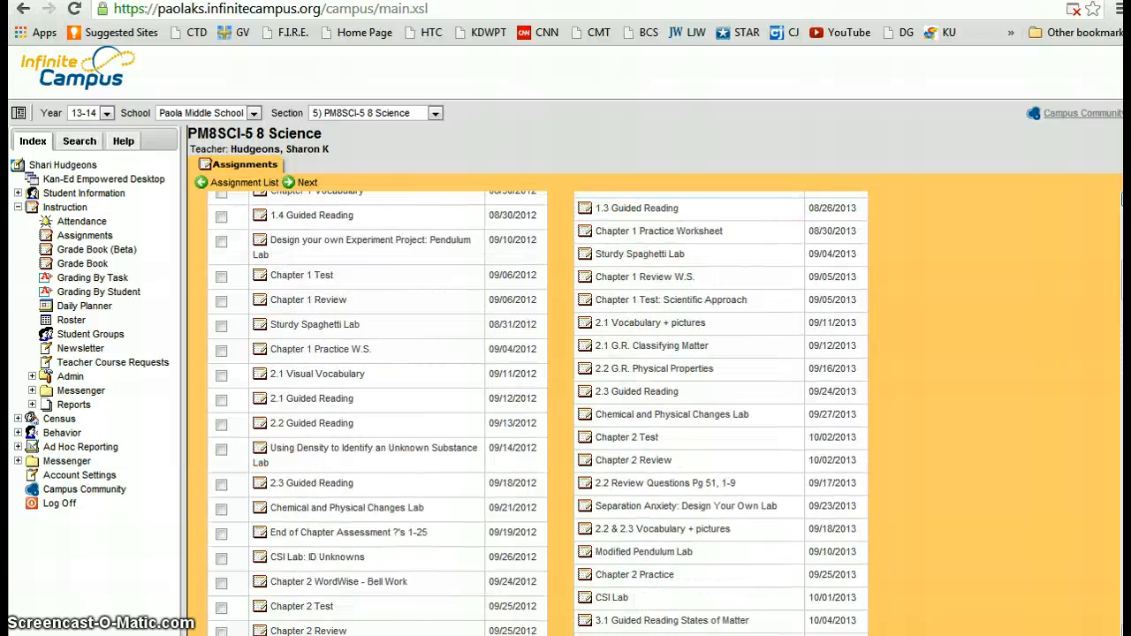
scroll(537, 413, "up", 10)
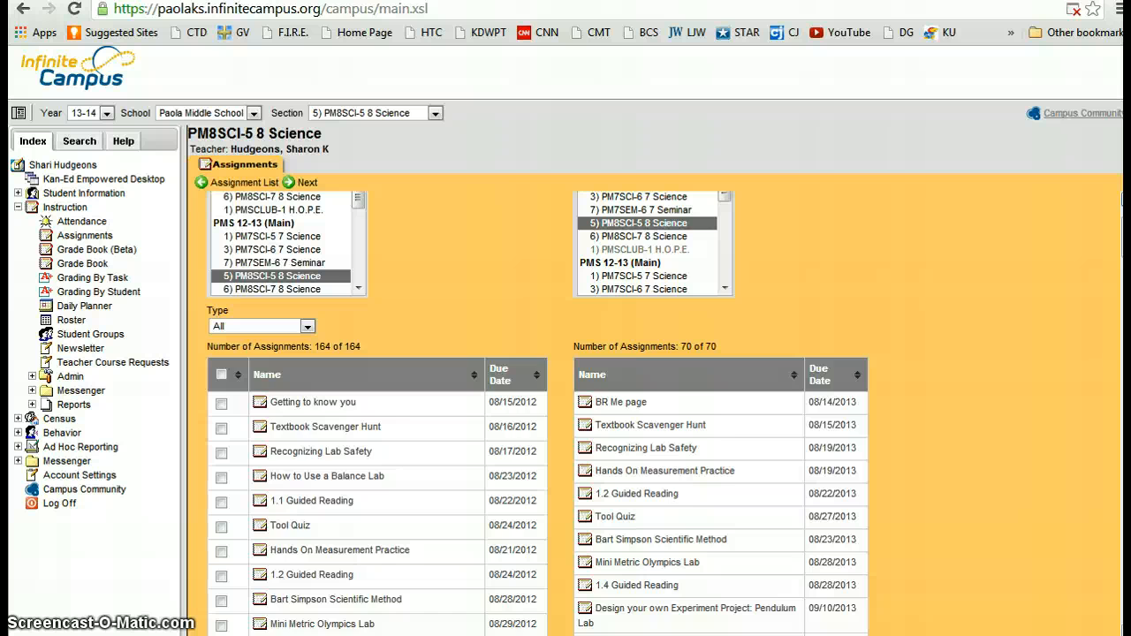
scroll(537, 413, "up", 3)
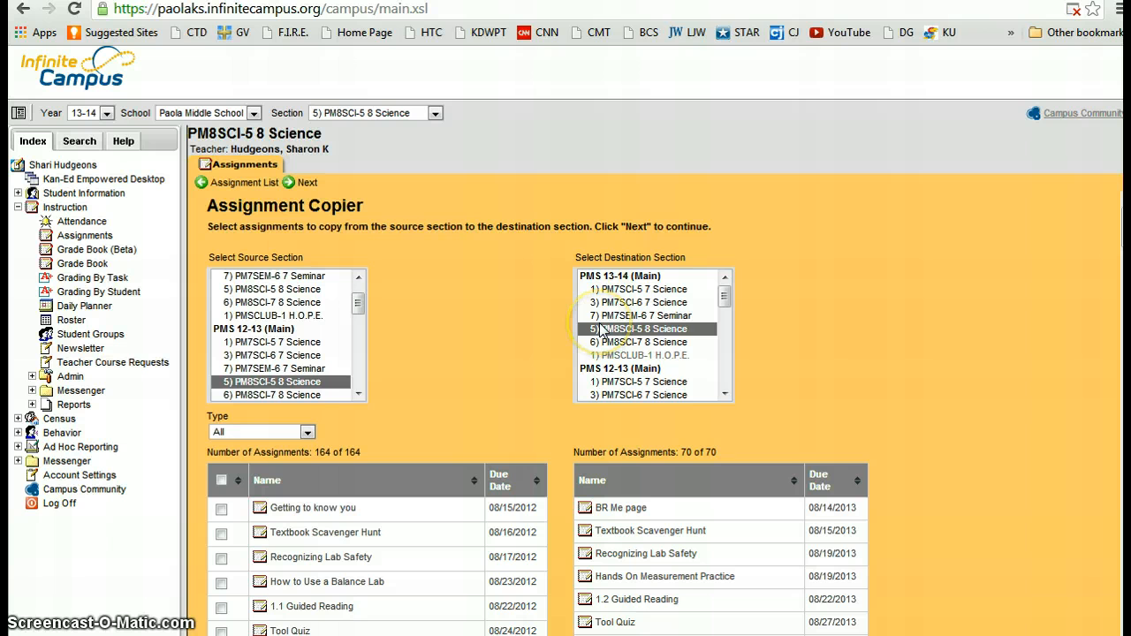
left_click(303, 183)
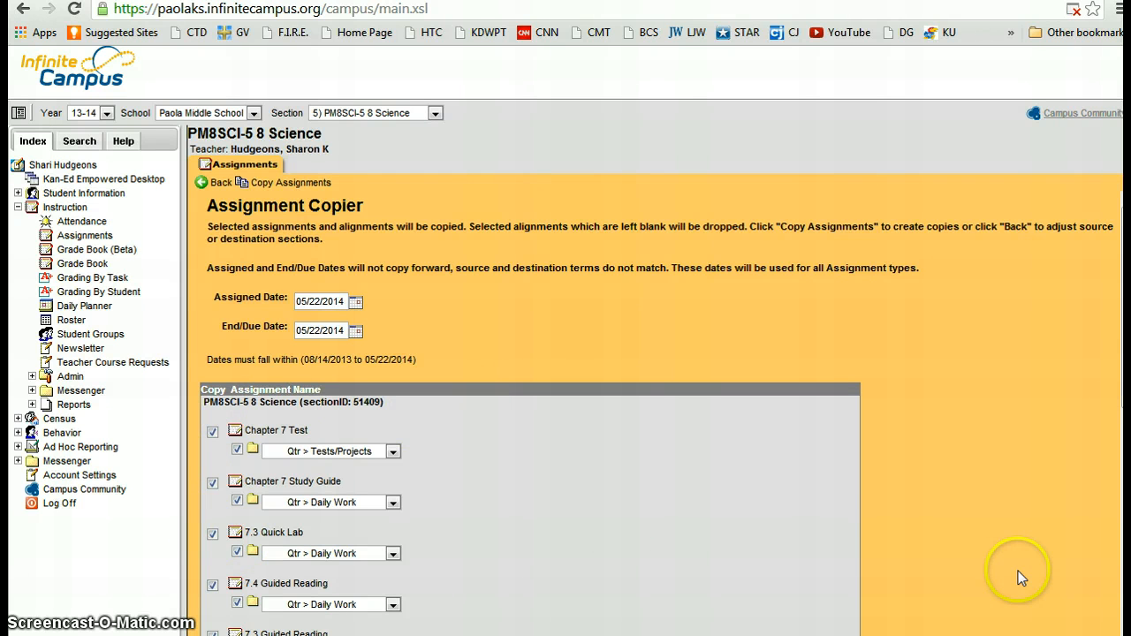
Step: Exclude Chapter 7 Test from the assignments being copied and include it again
scroll(829, 424, "down", 5)
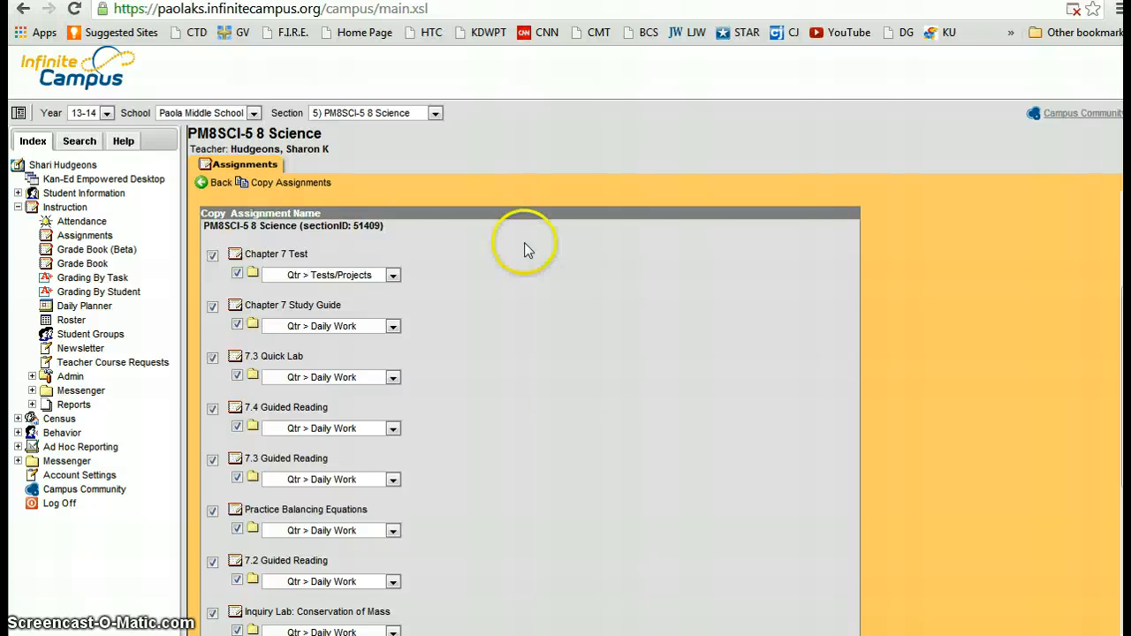
left_click(213, 257)
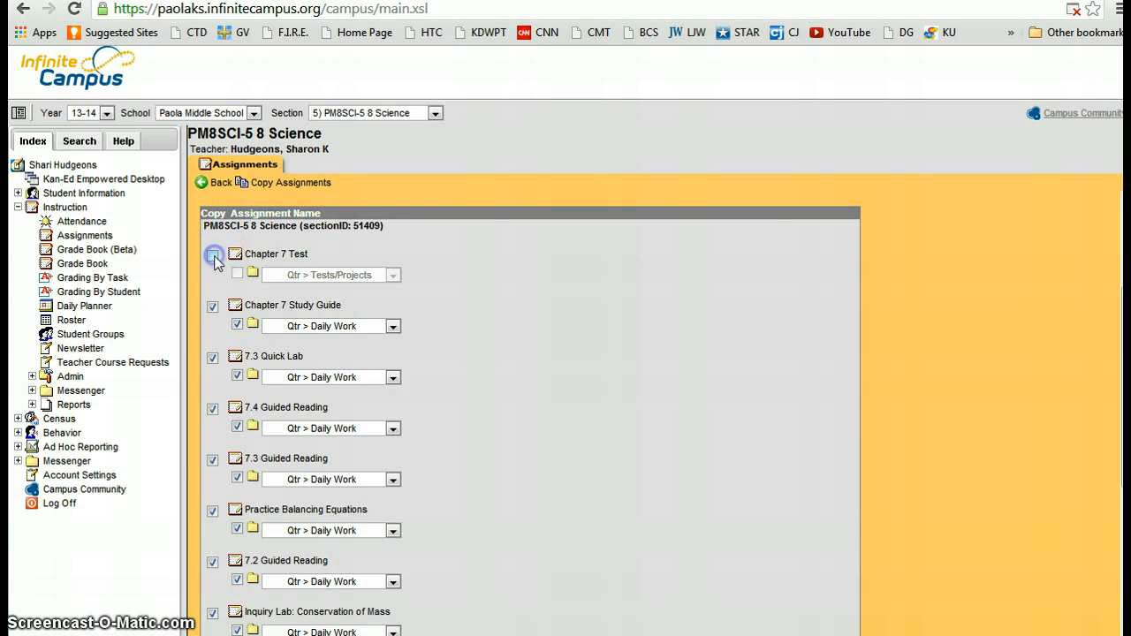
left_click(213, 257)
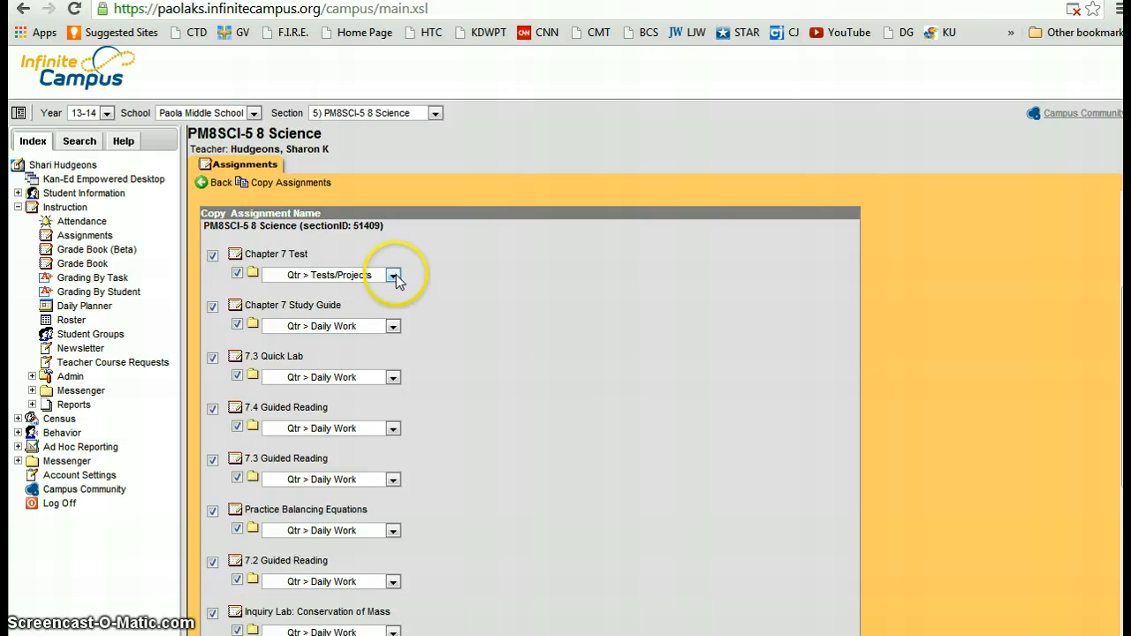
Step: Switch the Chapter 7 Test alignment to Qtr > Daily Work and back to Qtr > Tests/Projects
left_click(393, 276)
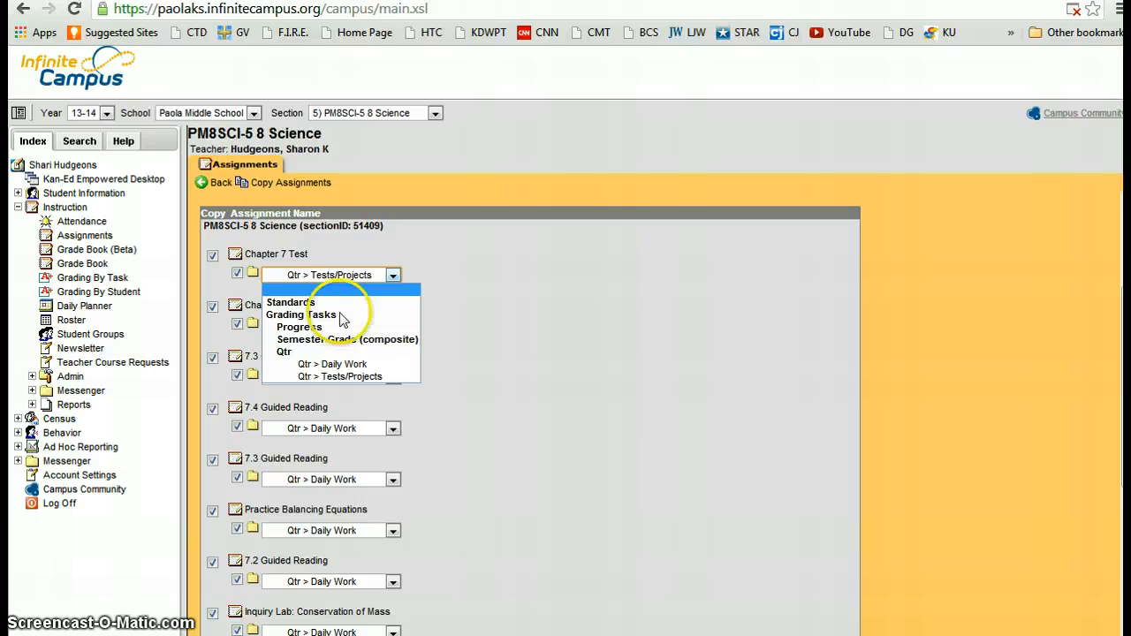
left_click(352, 365)
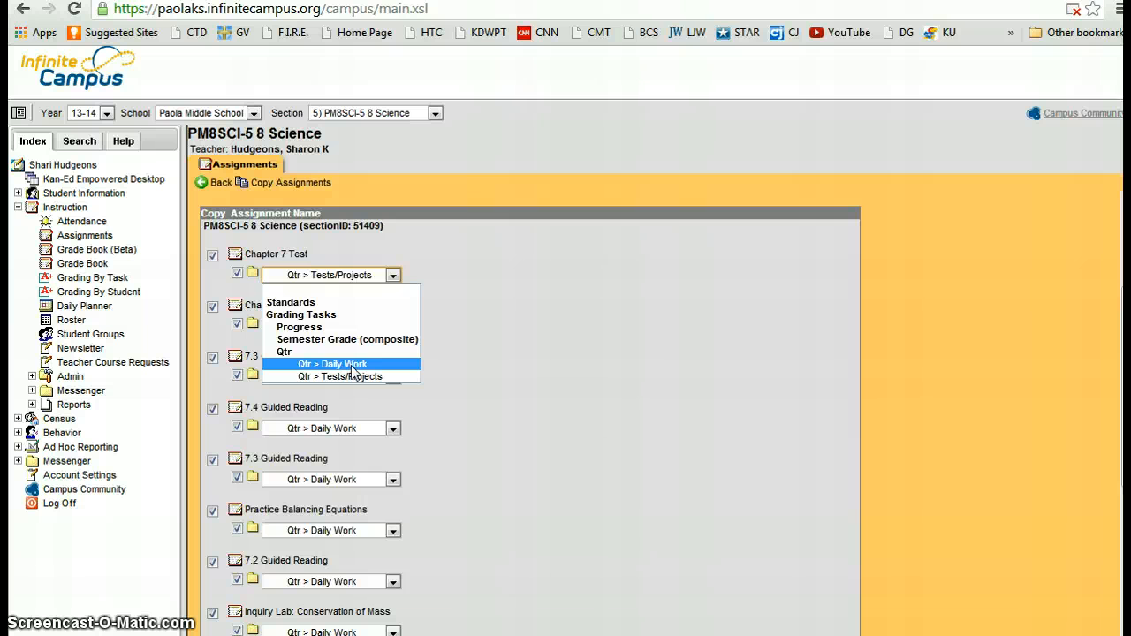
left_click(353, 365)
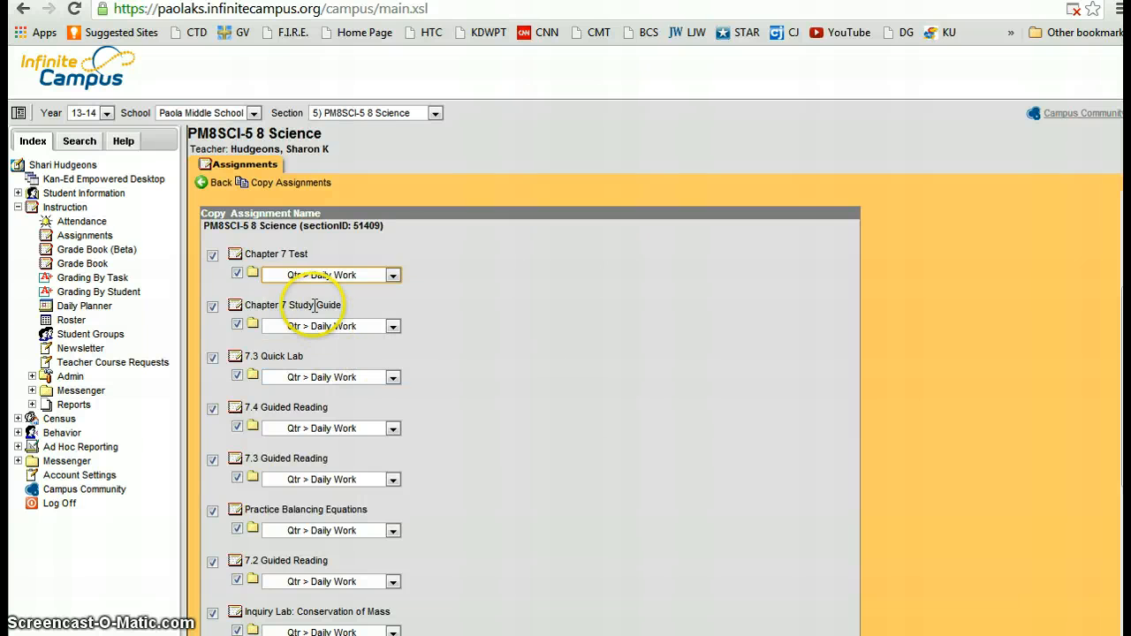
left_click(393, 275)
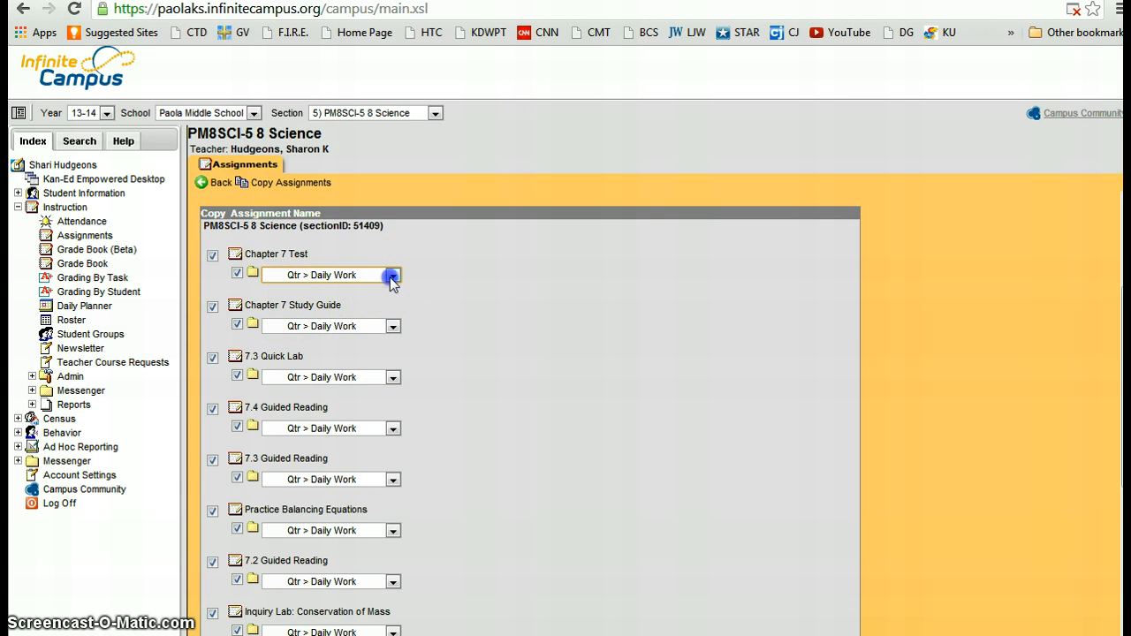
left_click(340, 376)
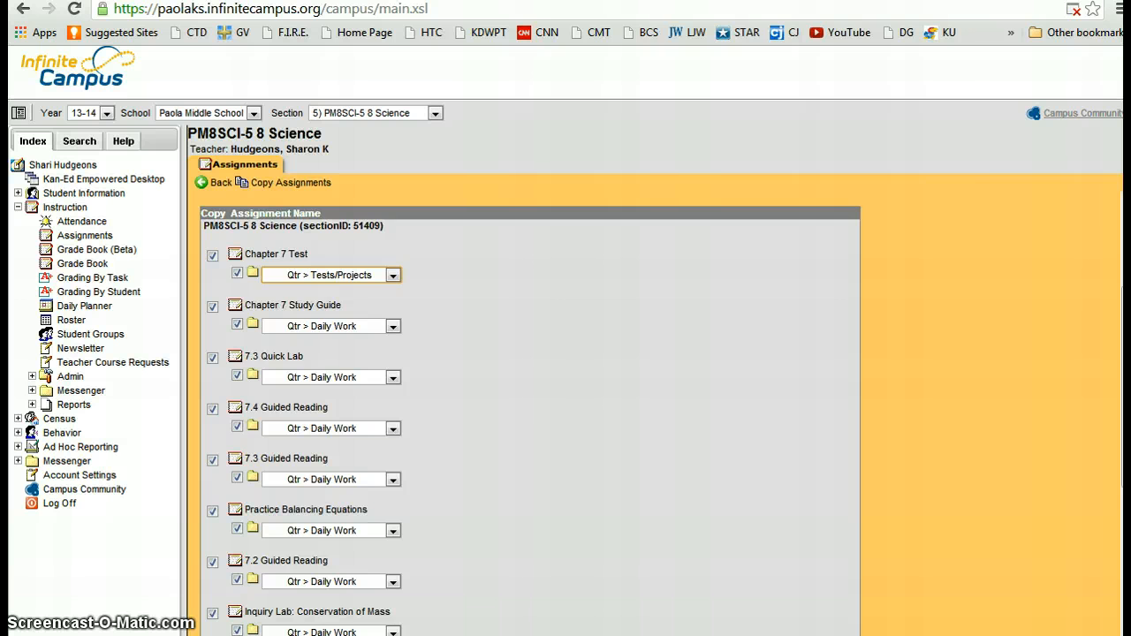
Step: Set the Assigned Date for all copied assignments to 01/07/2014
scroll(1069, 206, "up", 4)
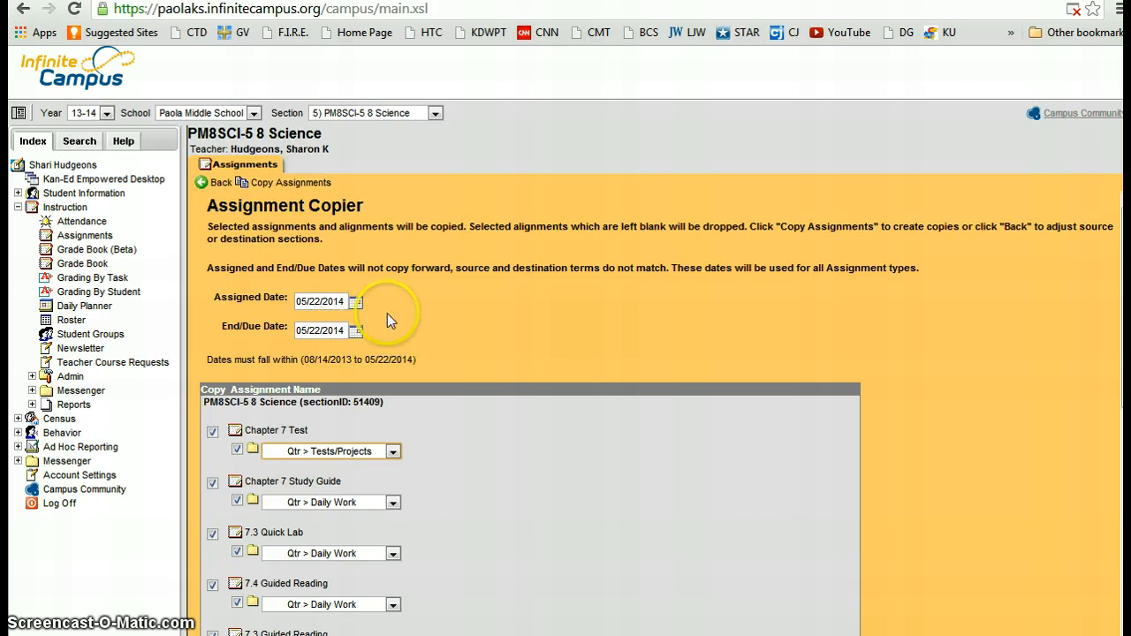
left_click(356, 303)
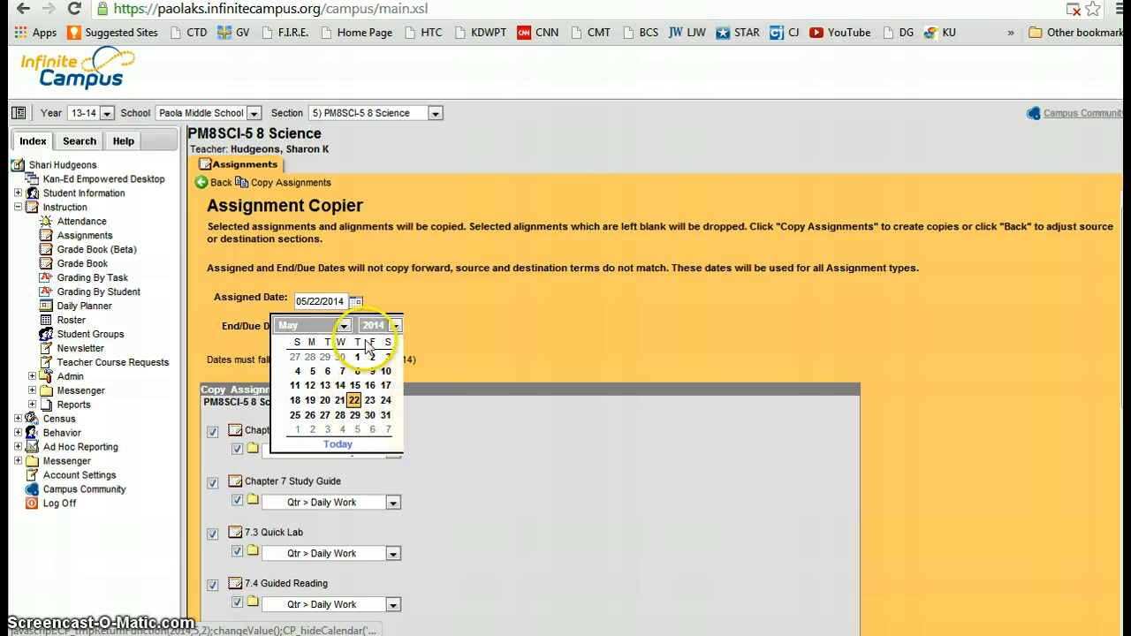
left_click(344, 326)
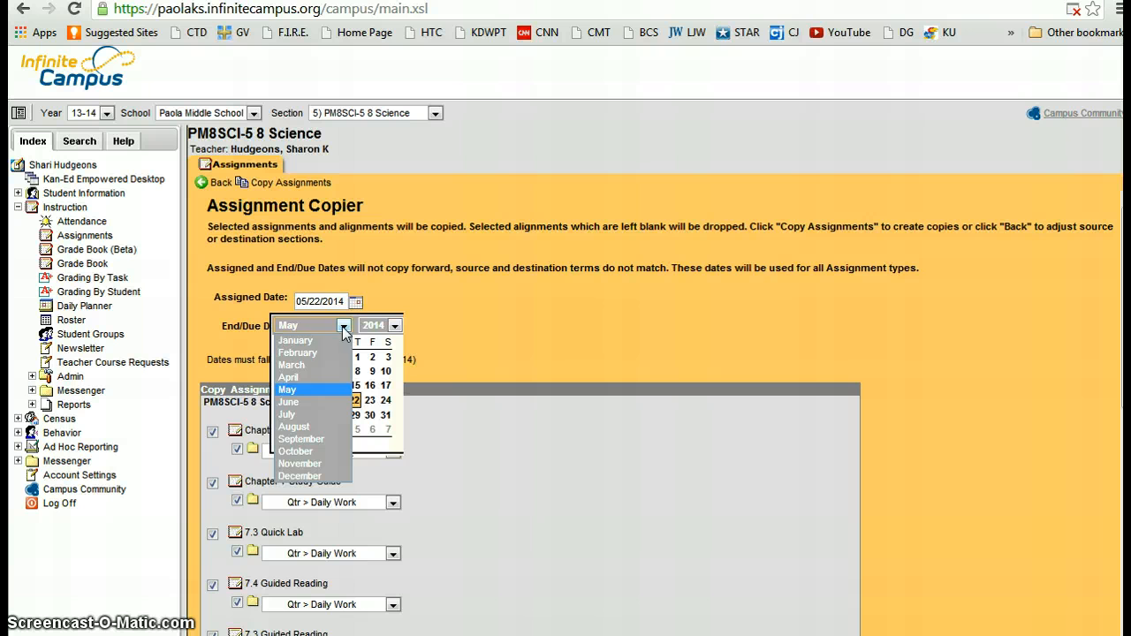
left_click(297, 341)
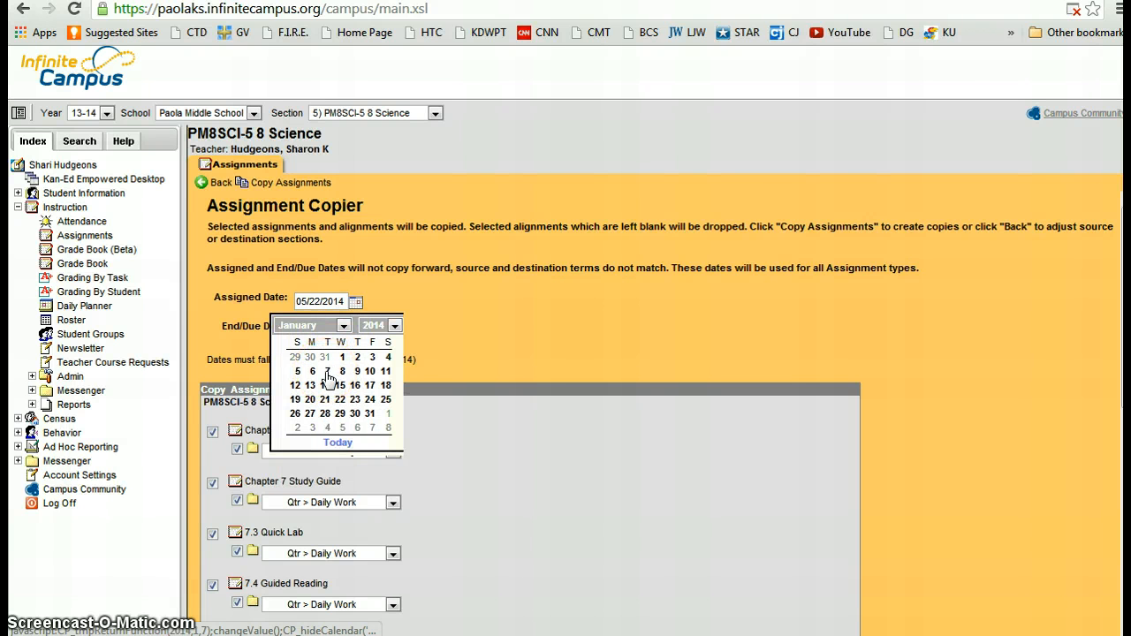
left_click(327, 373)
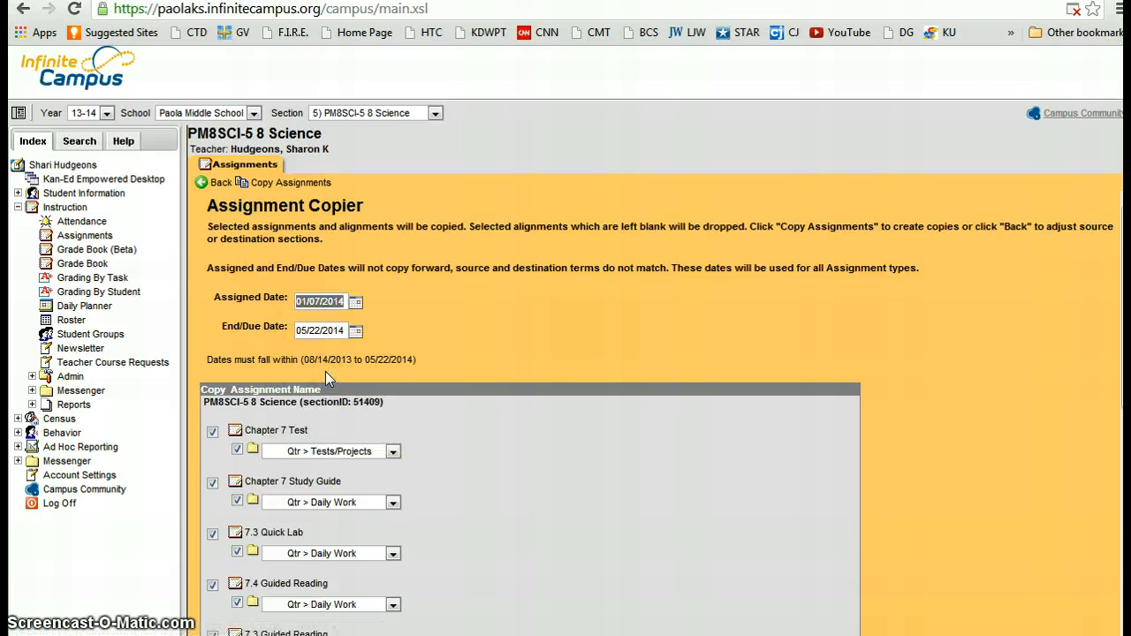
Step: Set the End/Due Date for all copied assignments to 01/10/2014
left_click(356, 336)
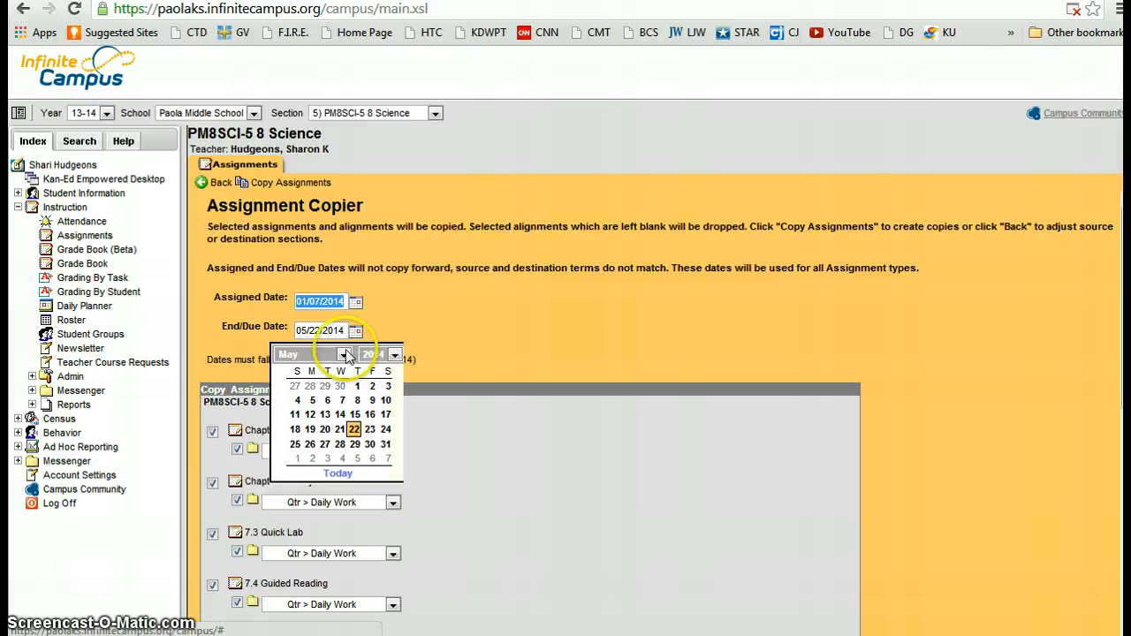
left_click(343, 354)
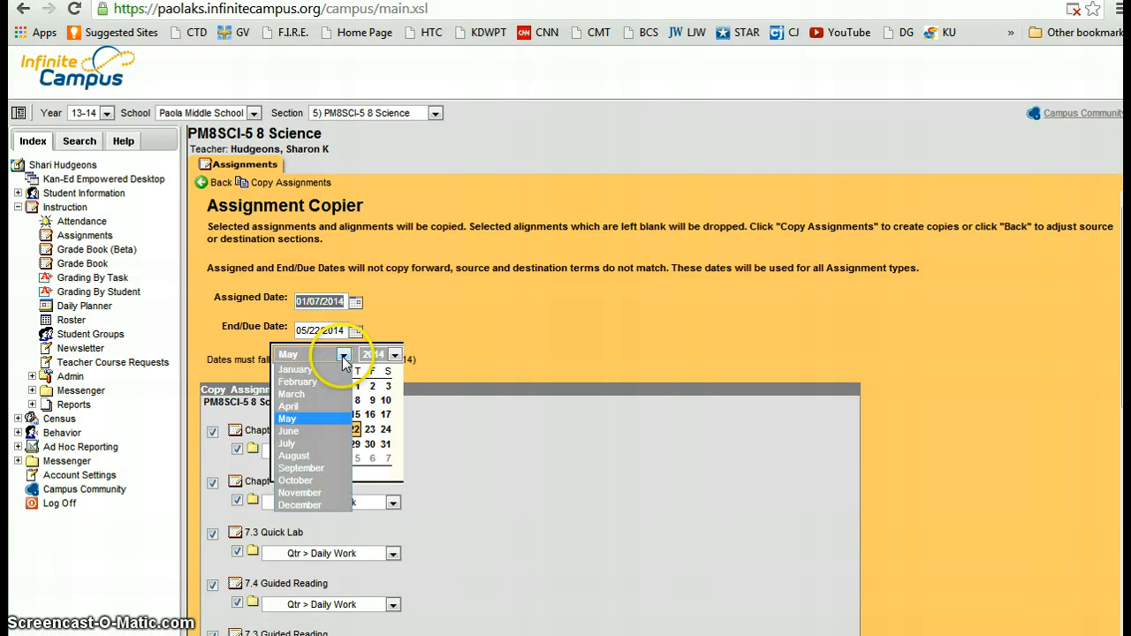
left_click(297, 369)
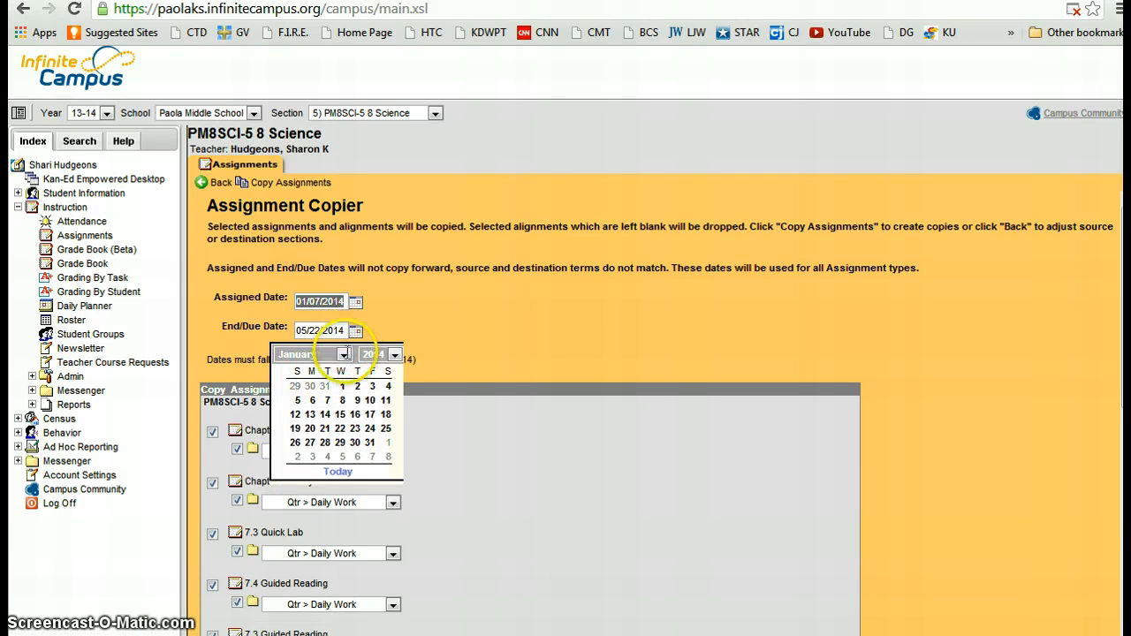
left_click(370, 400)
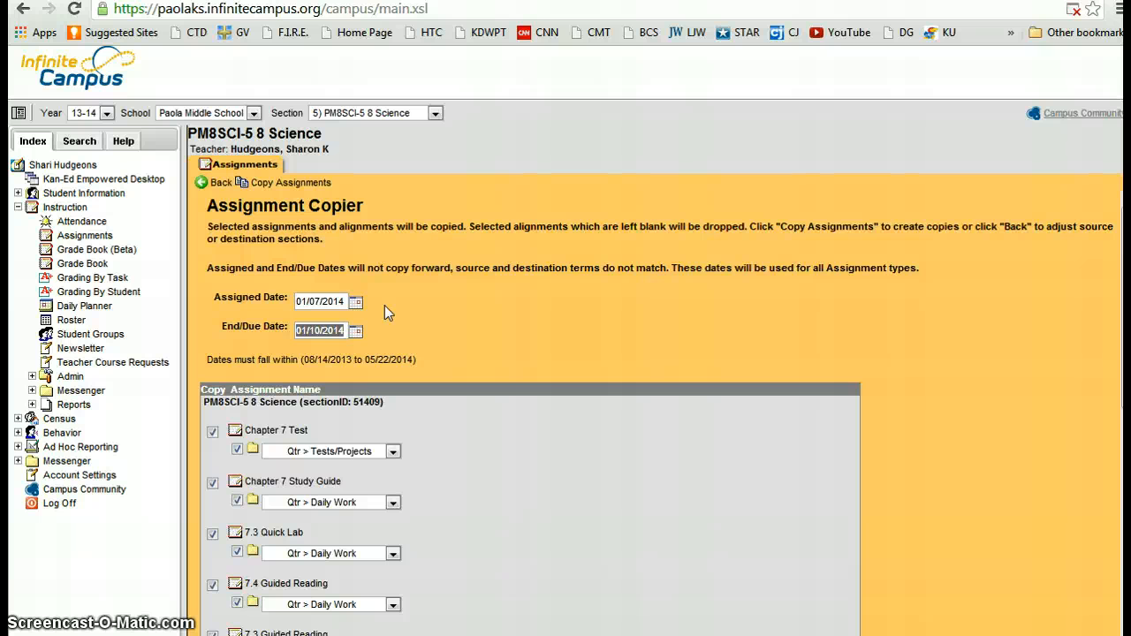
Step: Copy the selected assignments into the PM8SCI-5 8 Science section and accept copying to another section
left_click(261, 190)
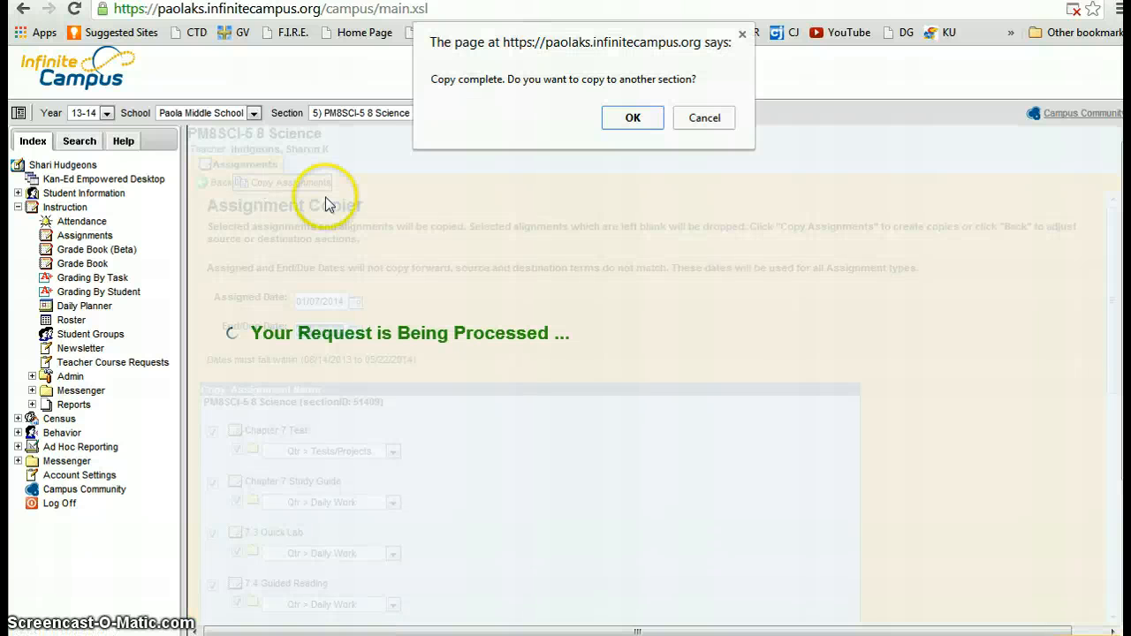
left_click(633, 117)
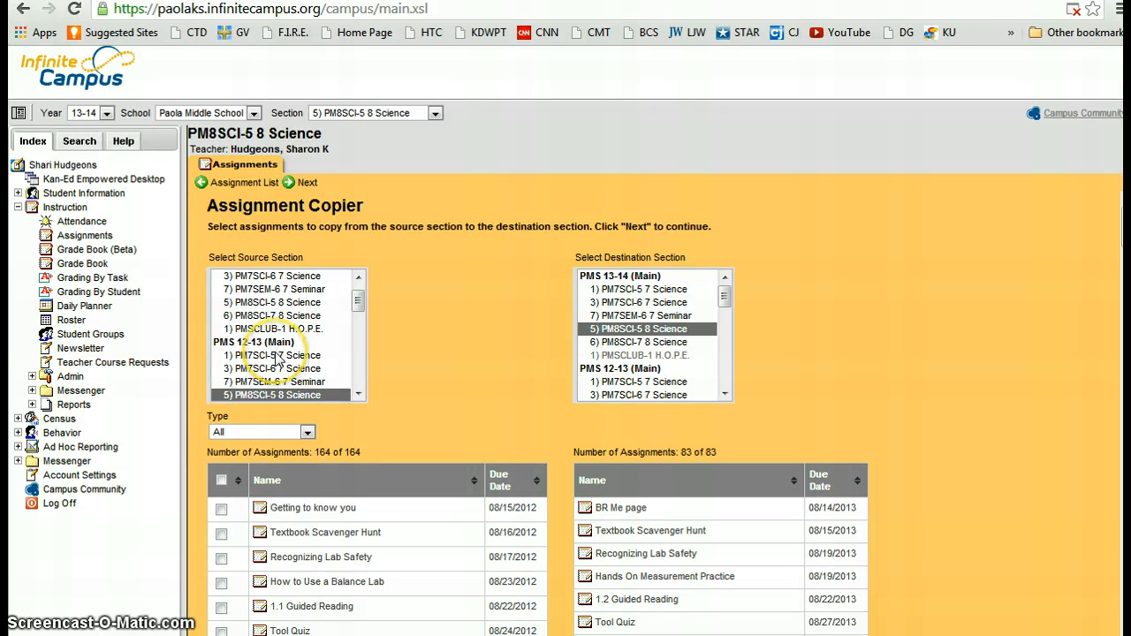
Step: Choose 1) PM7SCI-5 7 Science from 12-13 as source section and its 13-14 counterpart as destination section
left_click(277, 356)
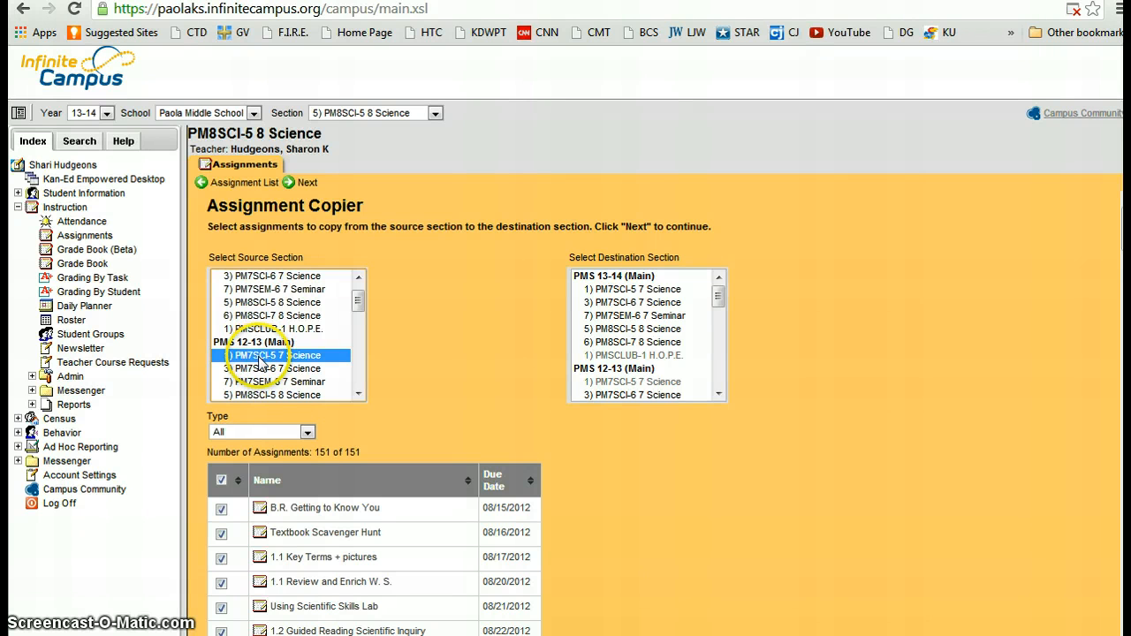
left_click(624, 290)
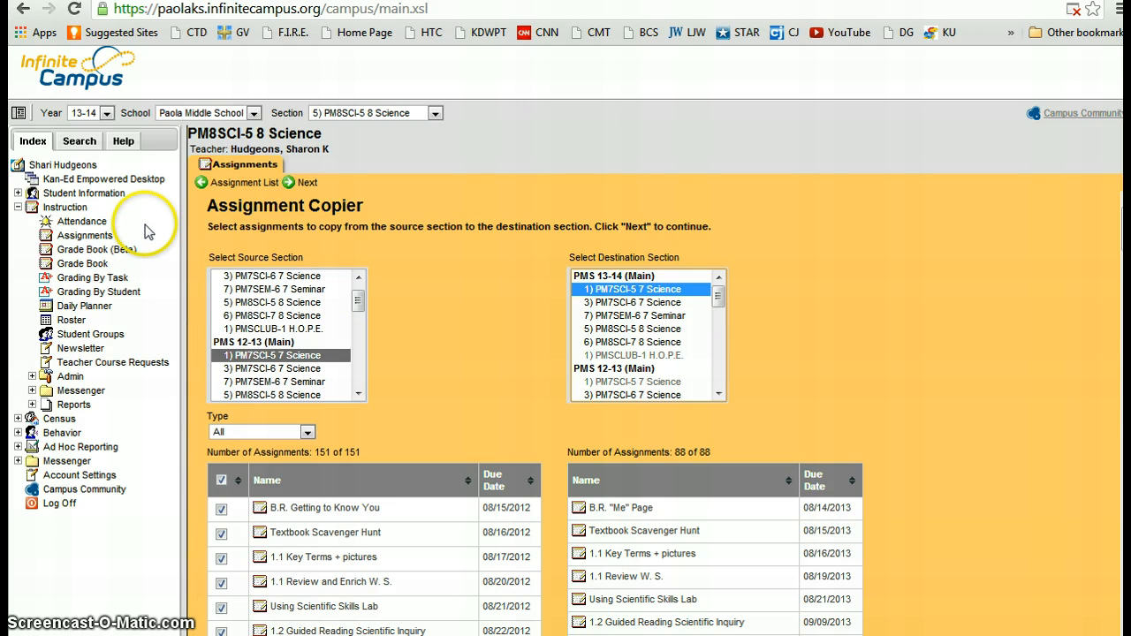
Step: Return to the assignment list of the 8 Science section and filter it by the aligned term 3rd Qtr
left_click(84, 237)
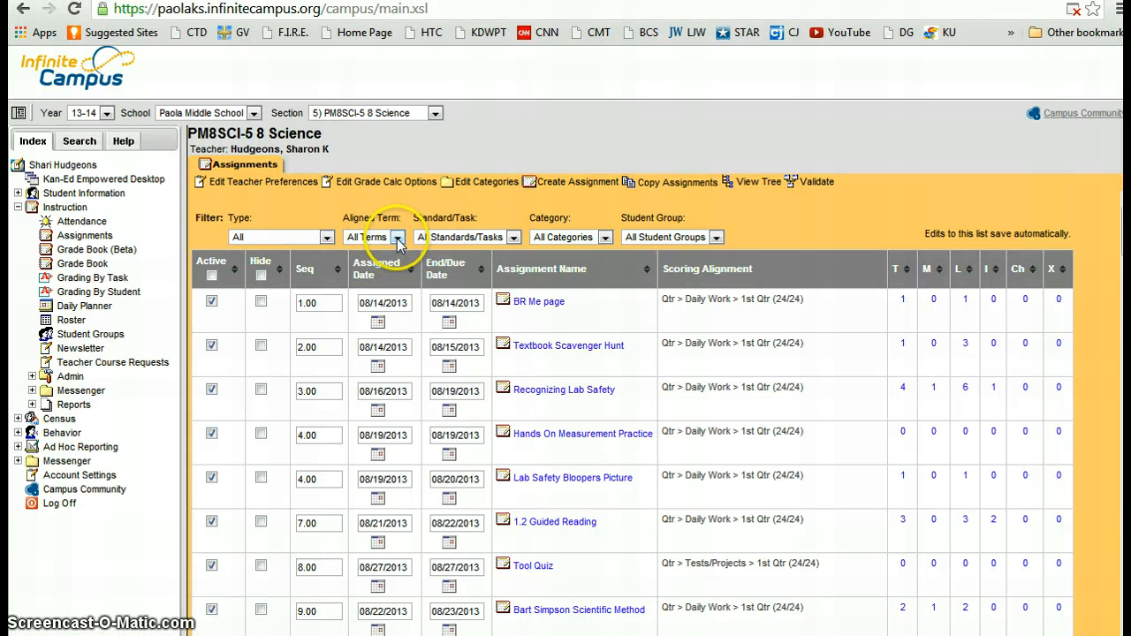
left_click(397, 238)
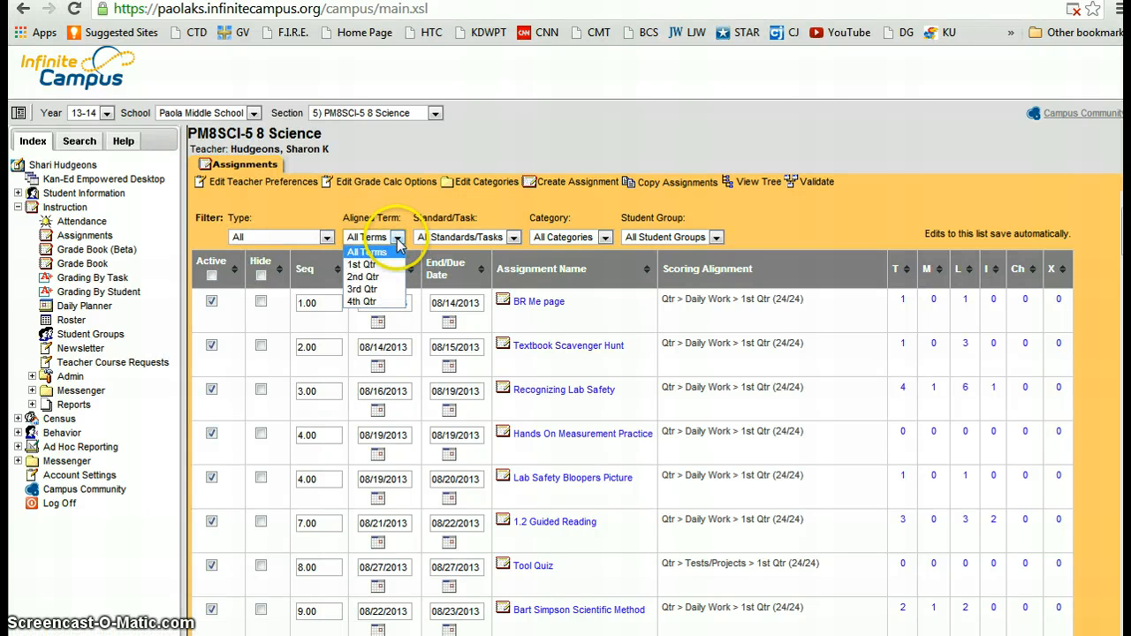
left_click(366, 290)
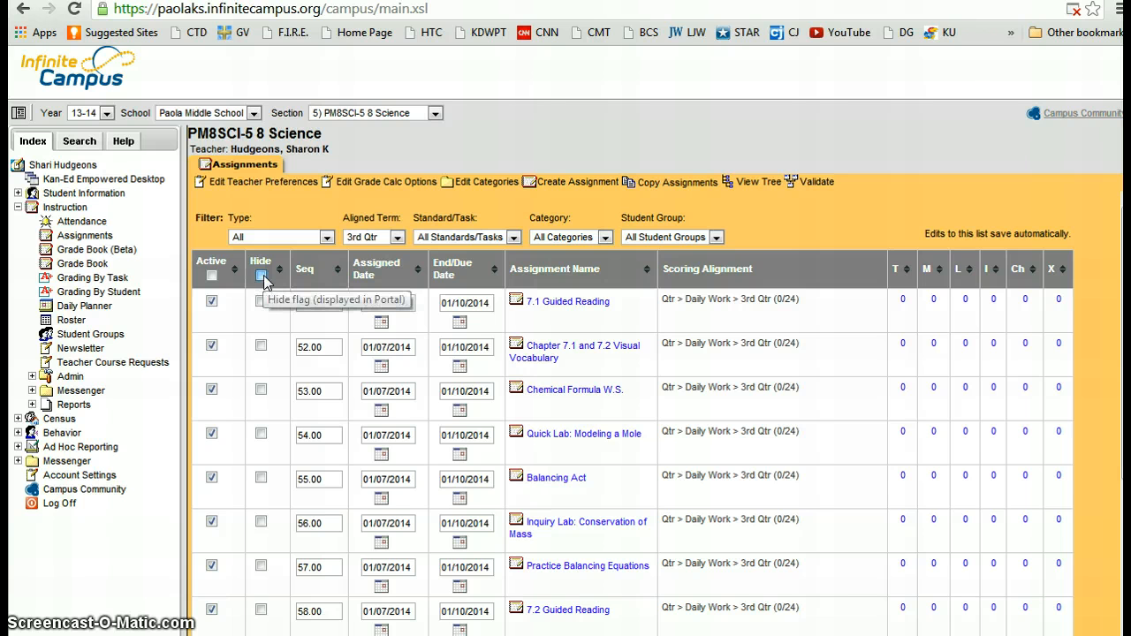
Step: Flag all listed 3rd Qtr assignments as hidden from the Portal and toggle the hide flag of 7.1 Guided Reading
left_click(261, 276)
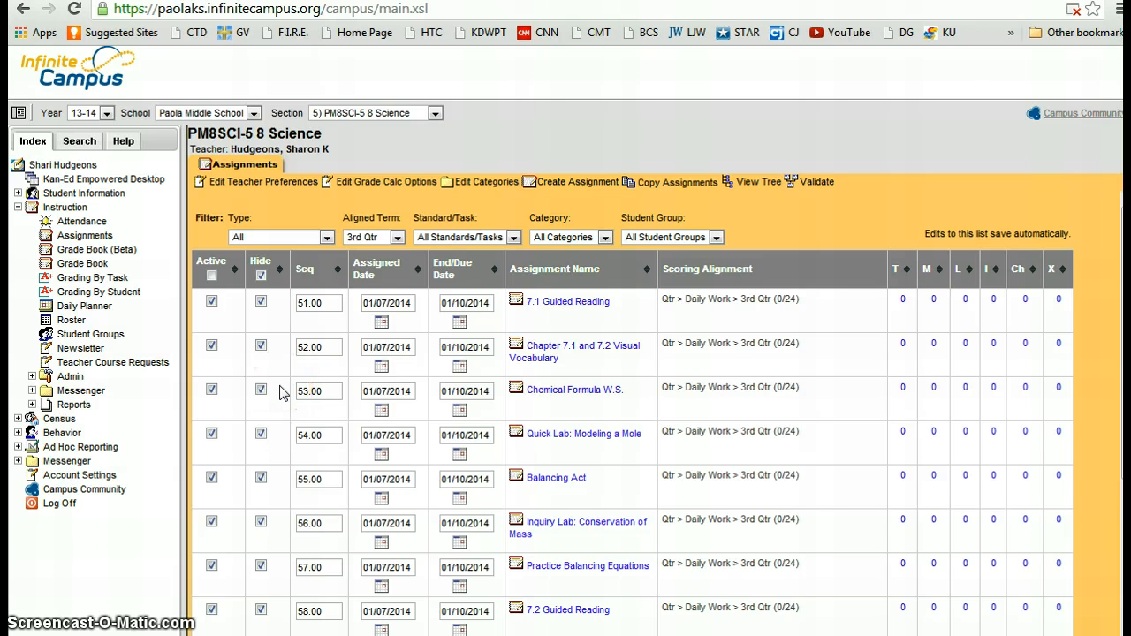
left_click(261, 303)
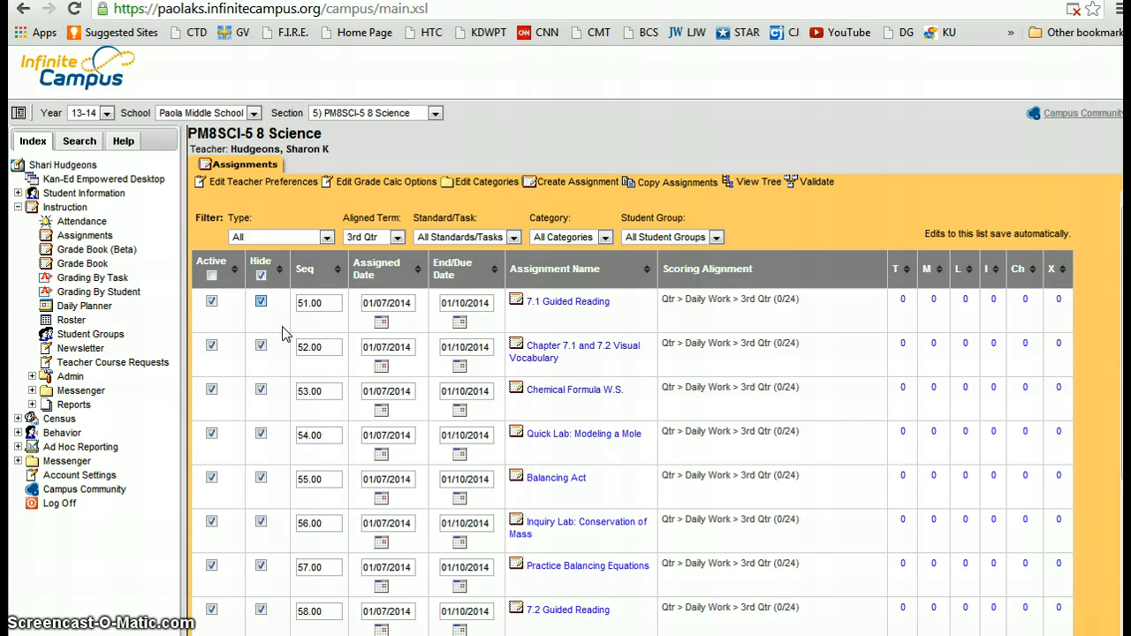